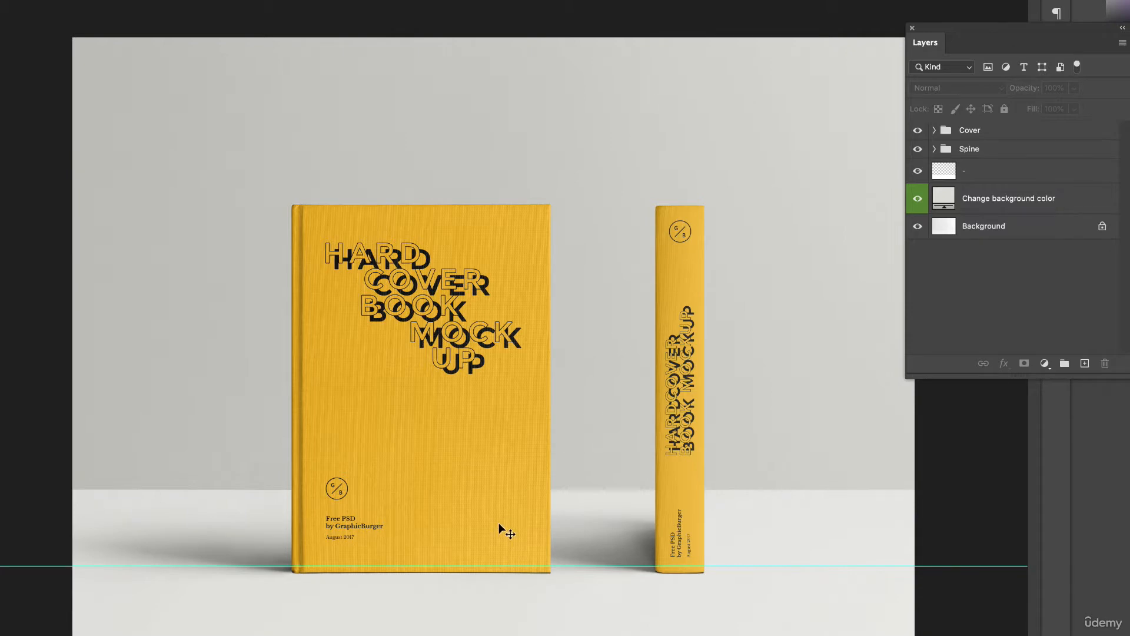
Toggle the visibility of the Cover group's "Your design here" layer to compare the book cover with and without its artwork
left_click(410, 343)
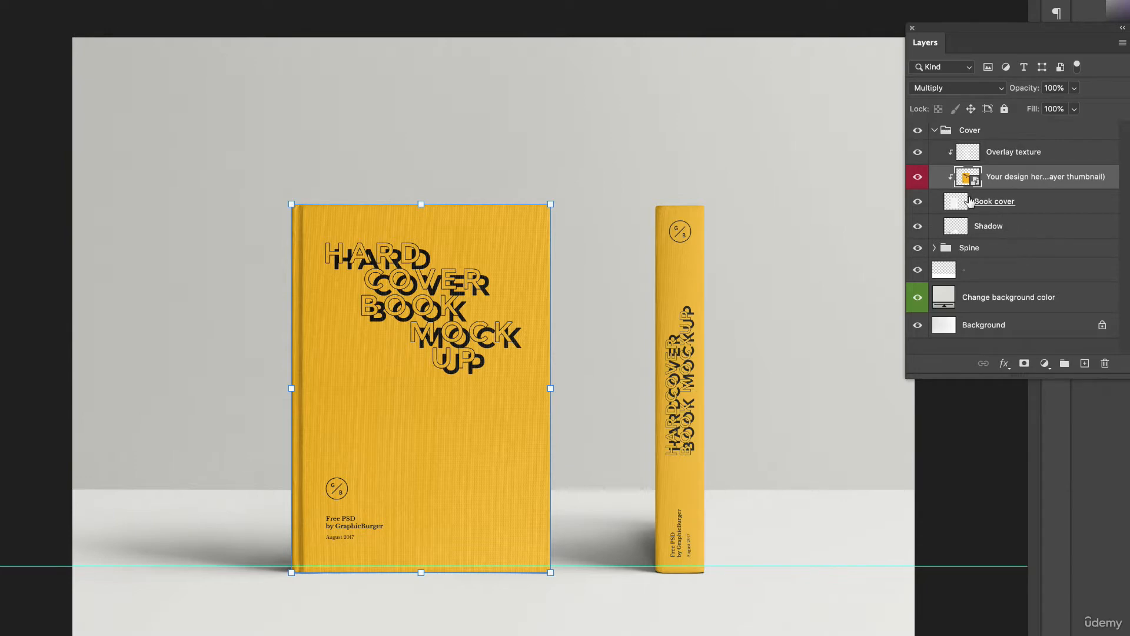
left_click(916, 178)
left_click(918, 181)
left_click(918, 179)
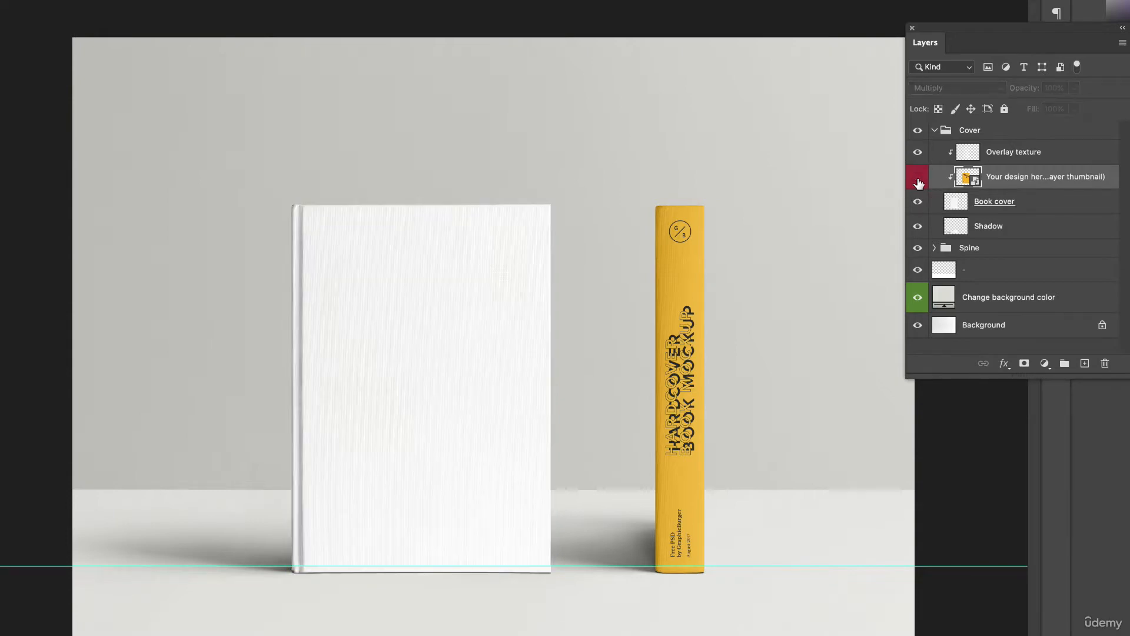
left_click(918, 178)
left_click(917, 178)
left_click(918, 178)
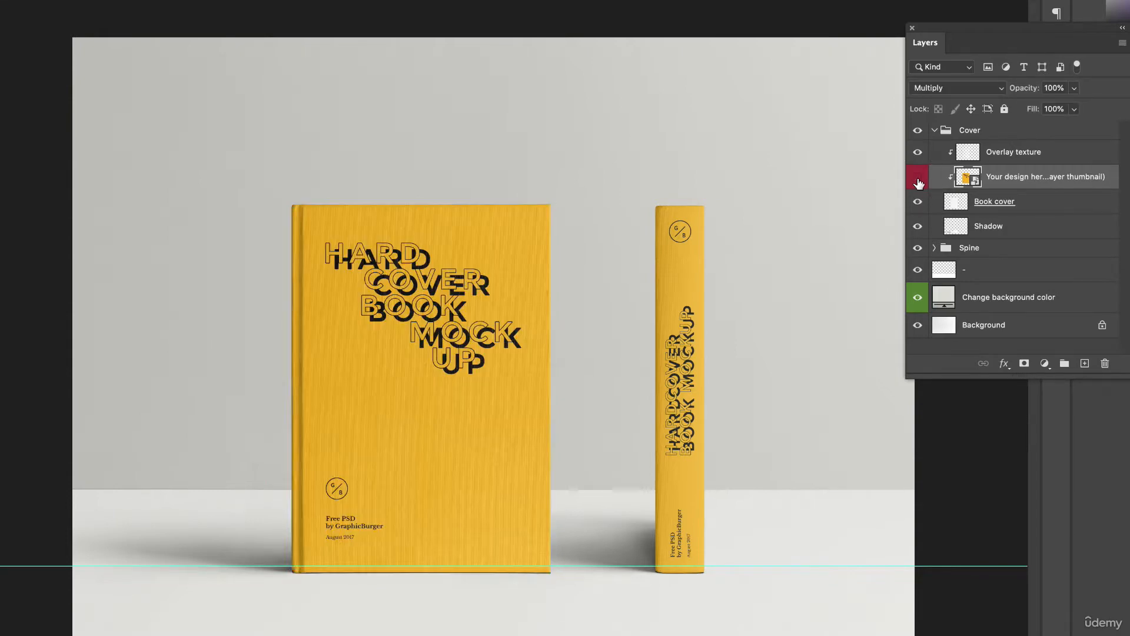
left_click(918, 178)
left_click(919, 181)
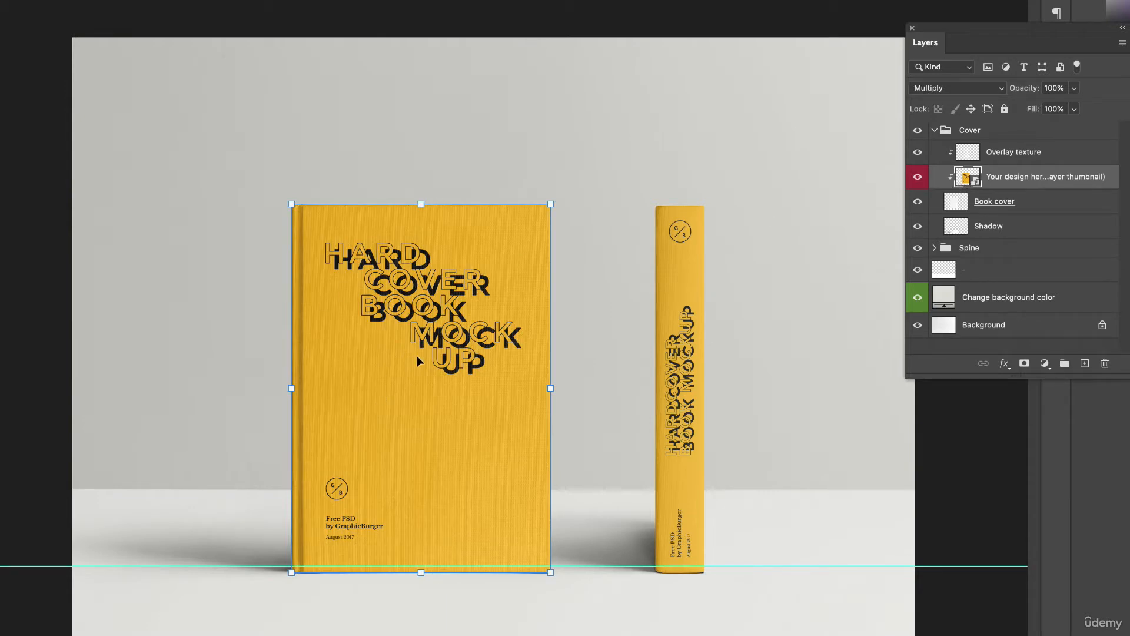
Expand the Spine group and toggle its "Your design here" layer off and on to preview the blank spine
left_click(934, 130)
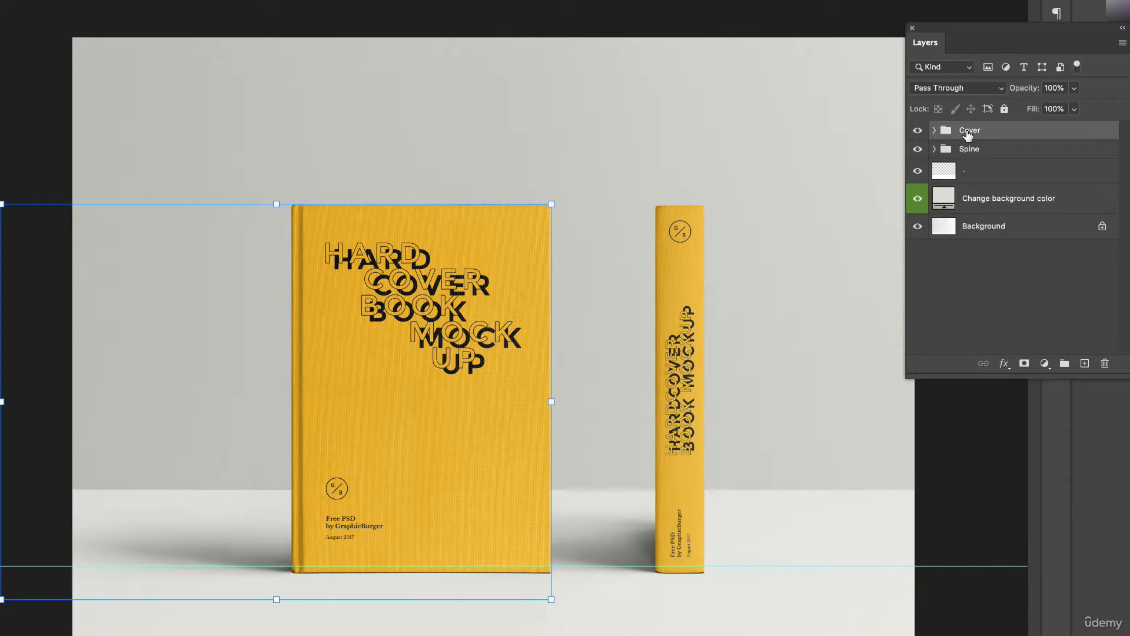
left_click(934, 149)
left_click(983, 199)
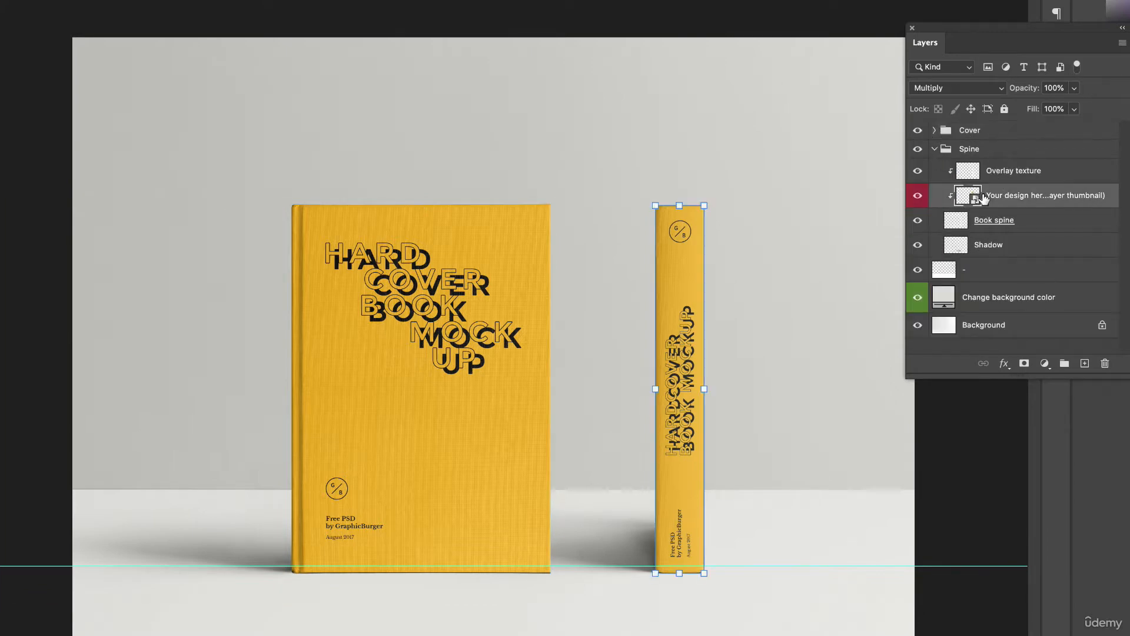
left_click(917, 200)
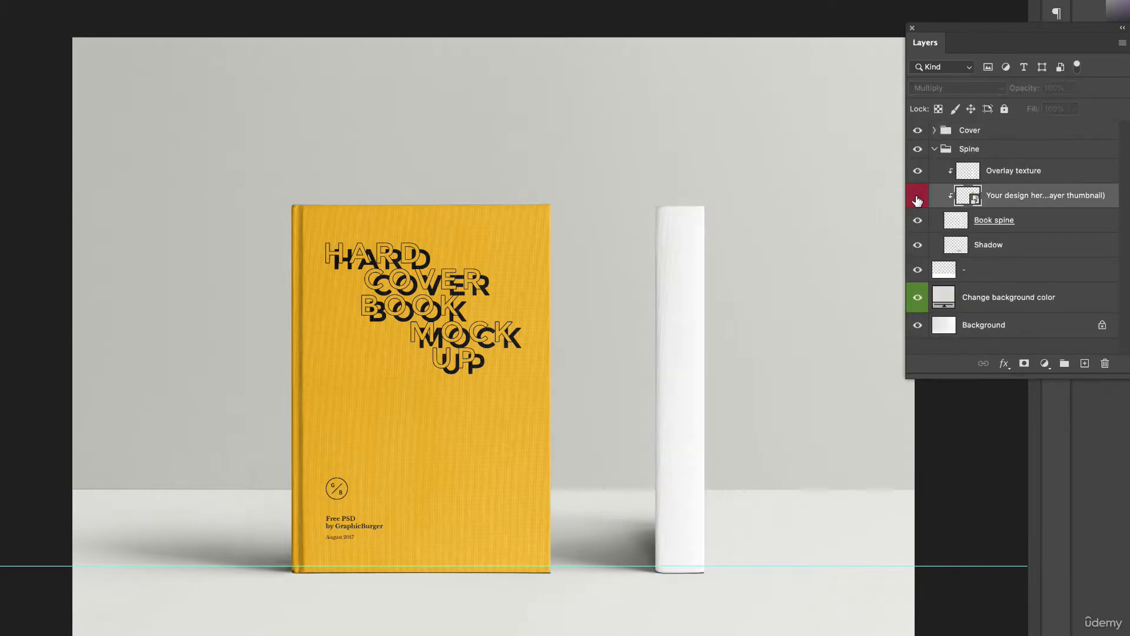
left_click(917, 199)
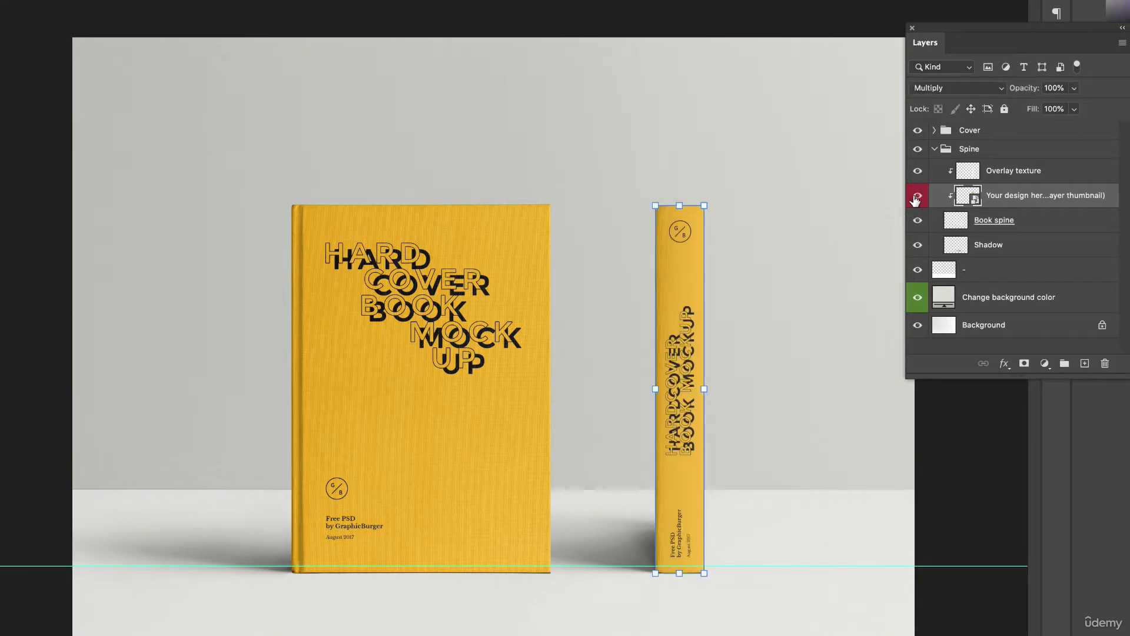
Open the Cover group's "Your design here" smart object for editing and fit its canvas to the screen
left_click(934, 131)
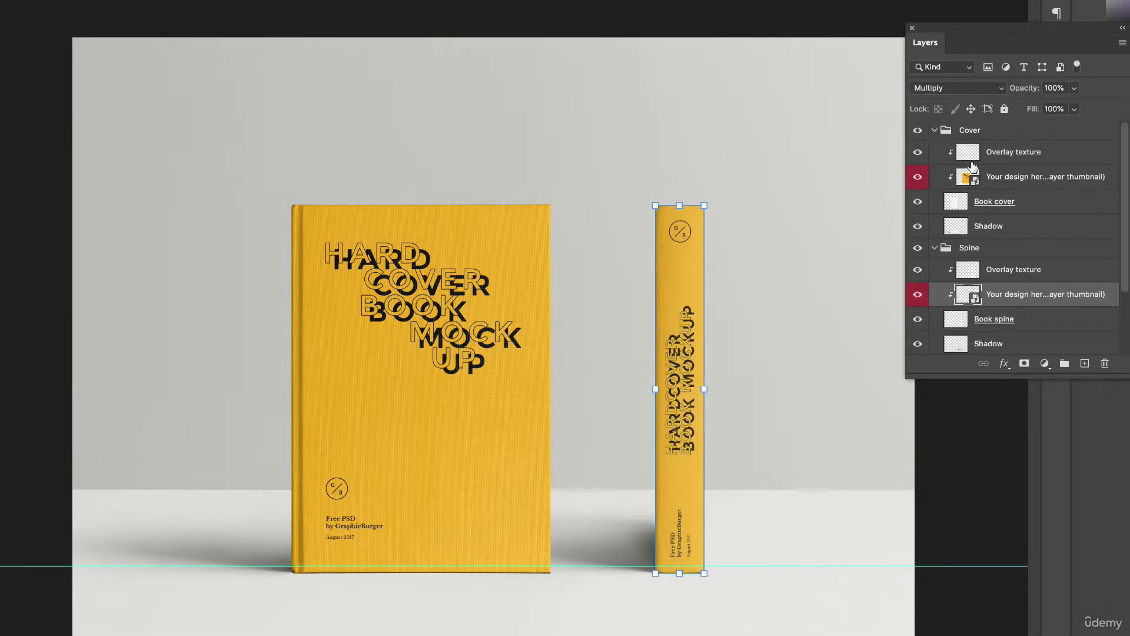
left_click(998, 179)
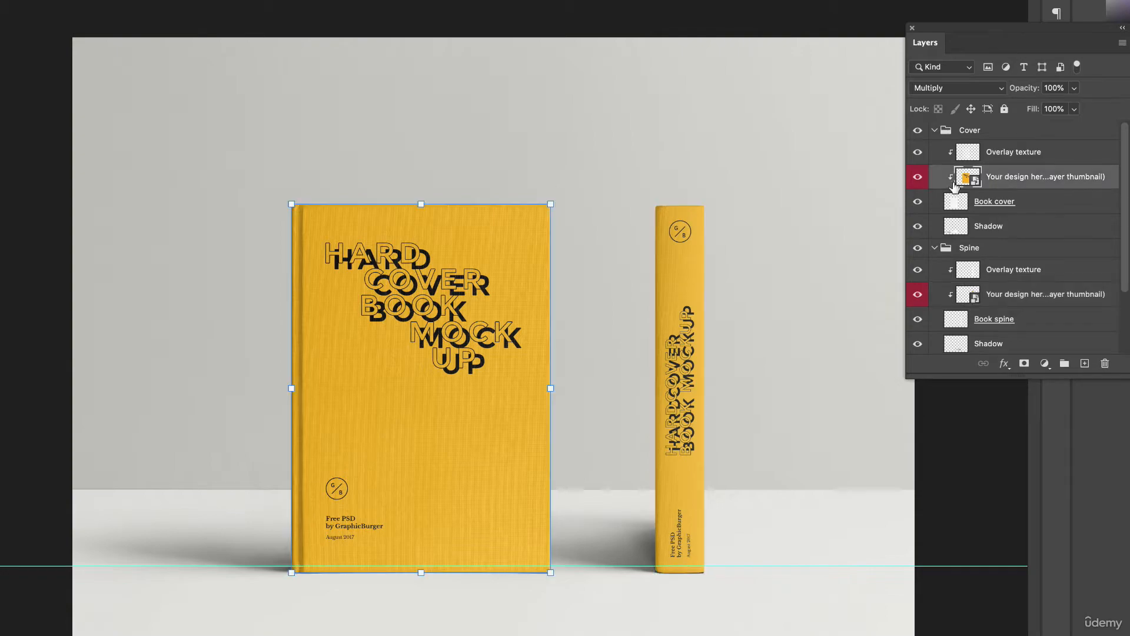
left_click(918, 178)
left_click(918, 179)
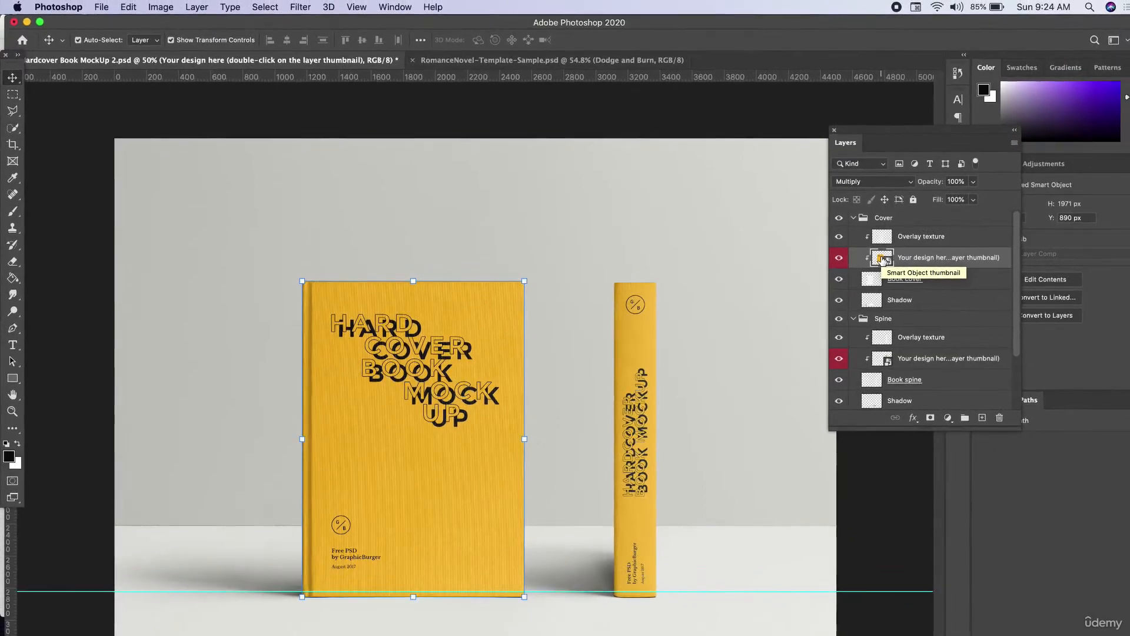
double_click(881, 259)
left_click(754, 246)
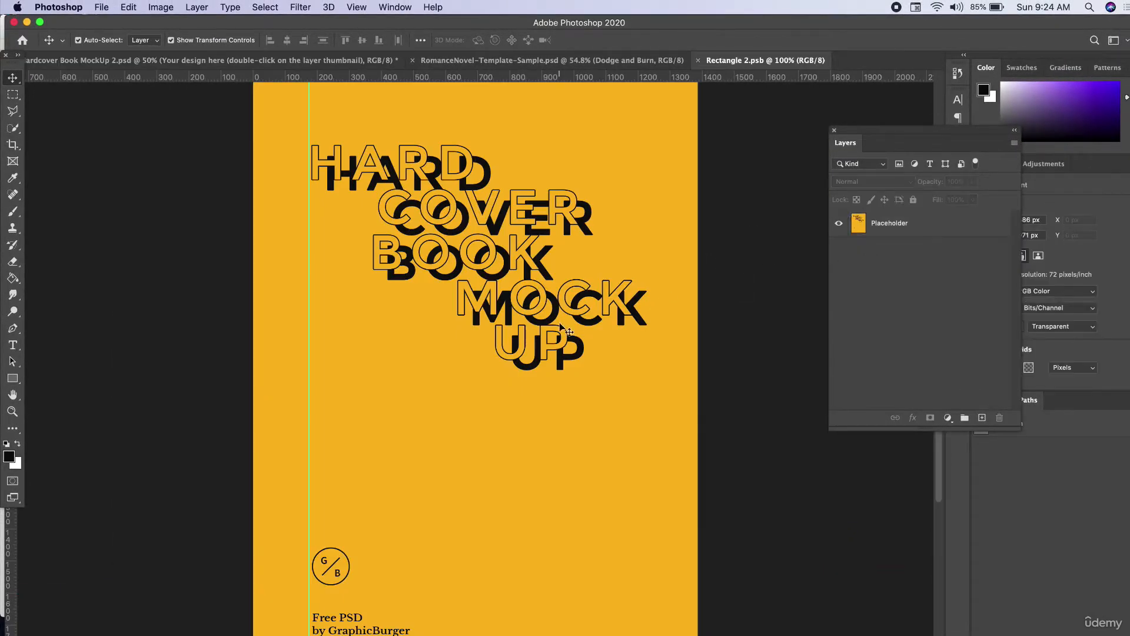
key("super+0")
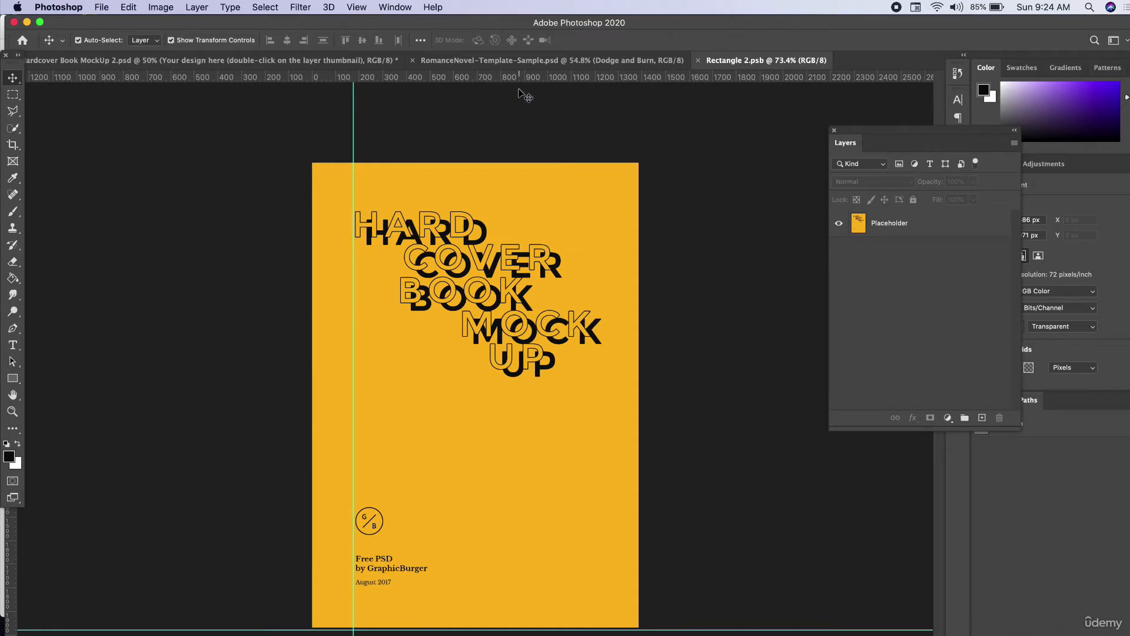
Copy the front cover artwork layer Dodge and Burn from RomanceNovel-Template-Sample.psd into Rectangle 2.psb, above the Placeholder layer
left_click(519, 64)
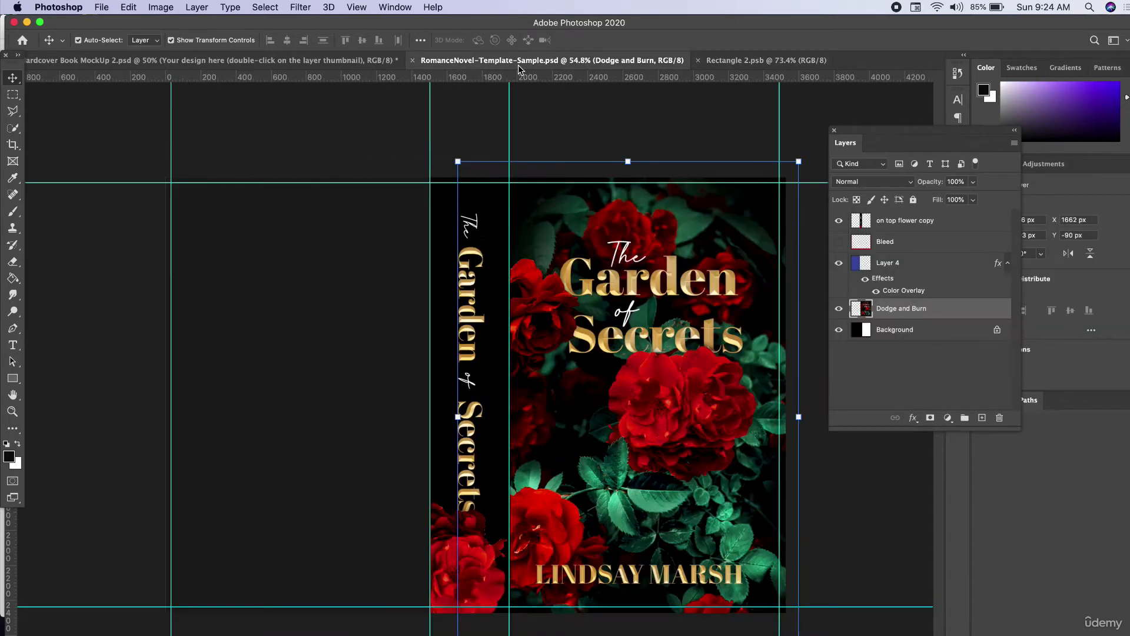
left_click(538, 101)
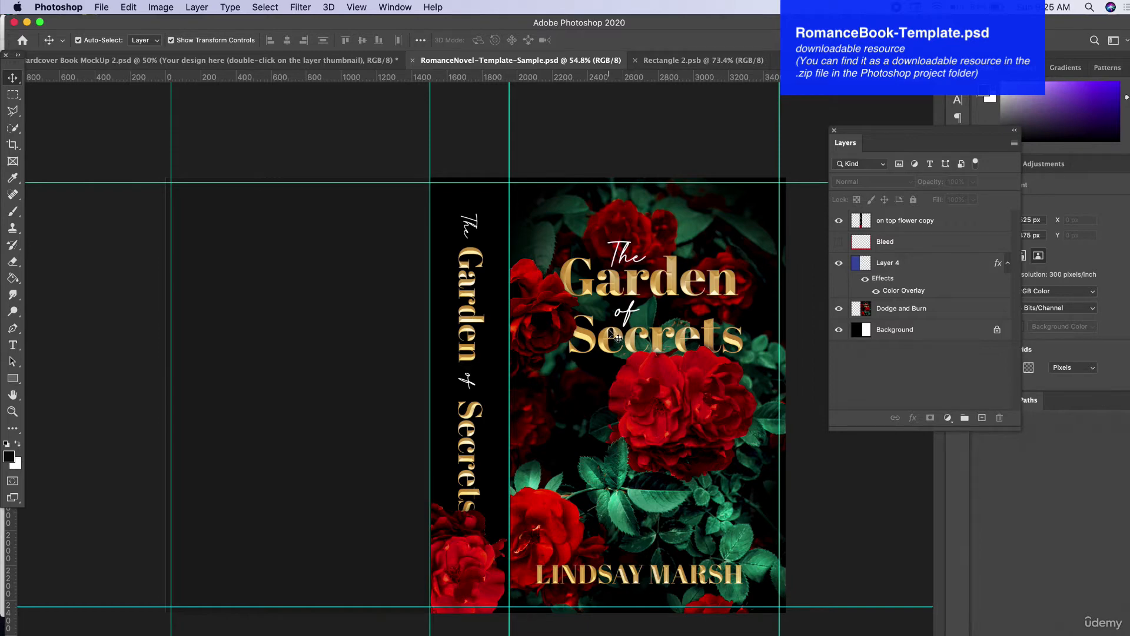
left_click(695, 61)
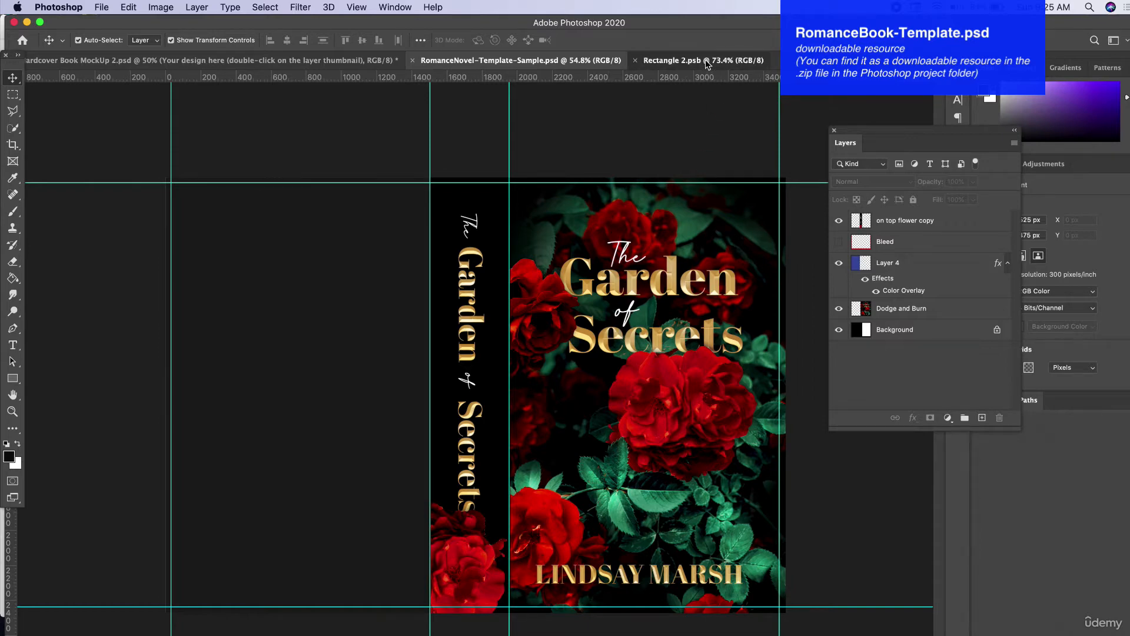
left_click(536, 61)
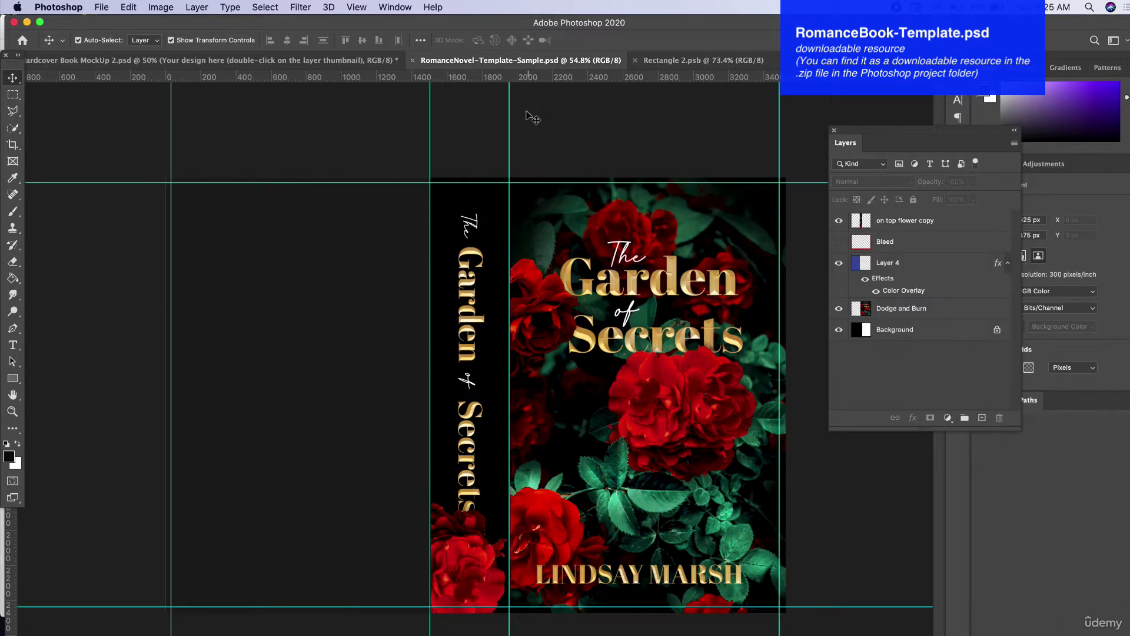
left_click(529, 164)
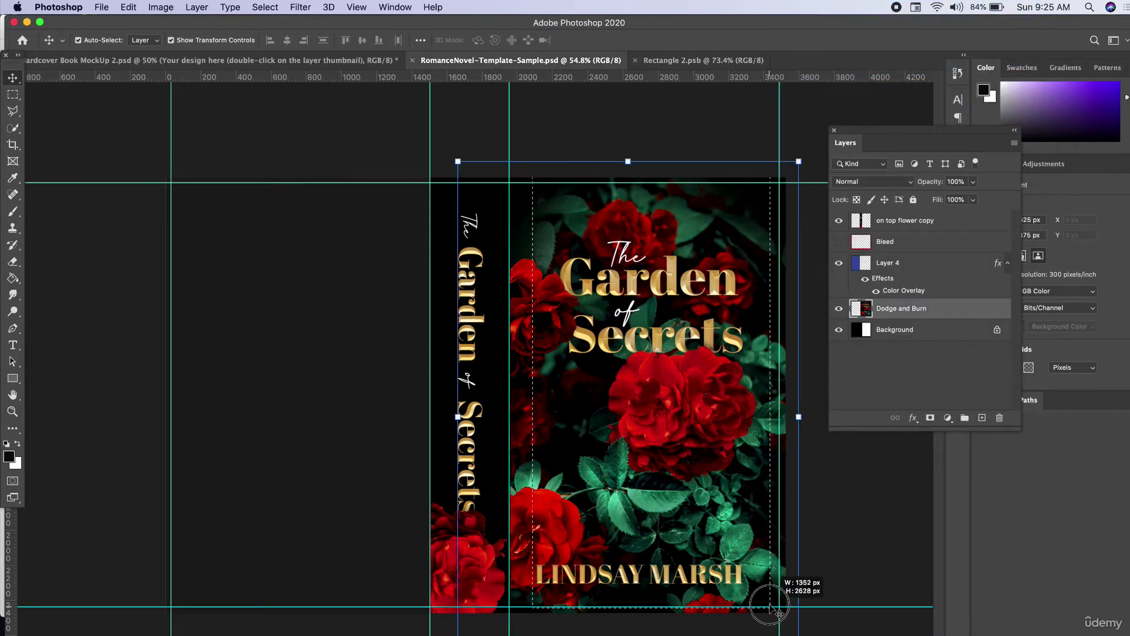
left_click(732, 62)
left_click_drag(470, 327, 459, 366)
left_click_drag(545, 449, 452, 396)
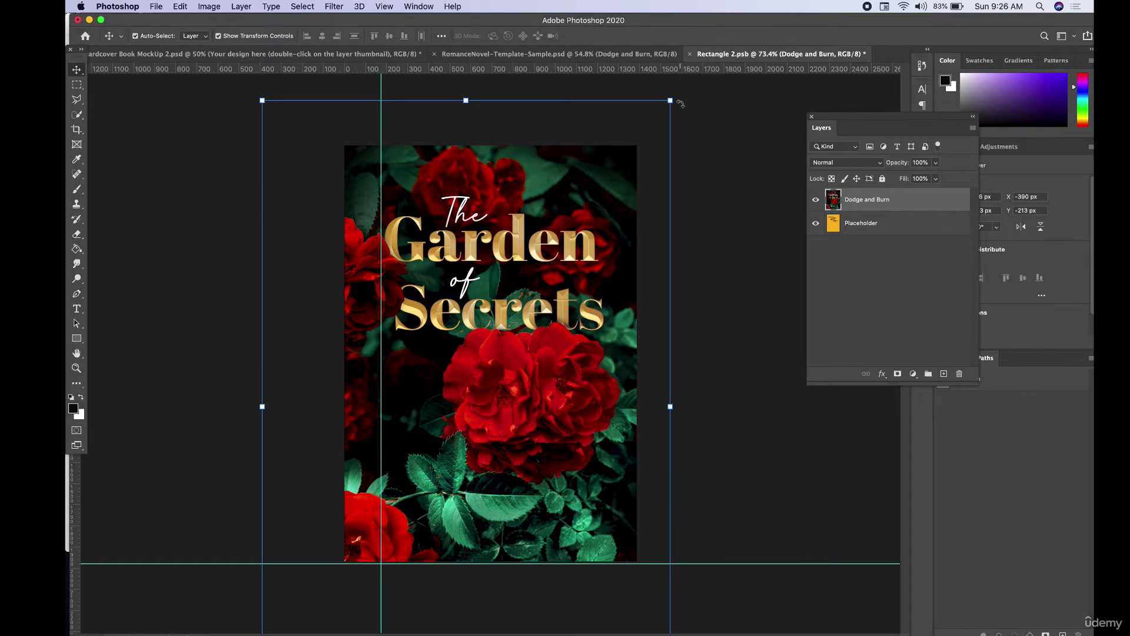
Scale the Dodge and Burn artwork proportionally to about 83.93% and position it to fill the cover canvas
mouse_move(670, 100)
left_mouse_down()
mouse_move(609, 170)
mouse_move(635, 124)
left_mouse_up()
left_click_drag(595, 184, 602, 174)
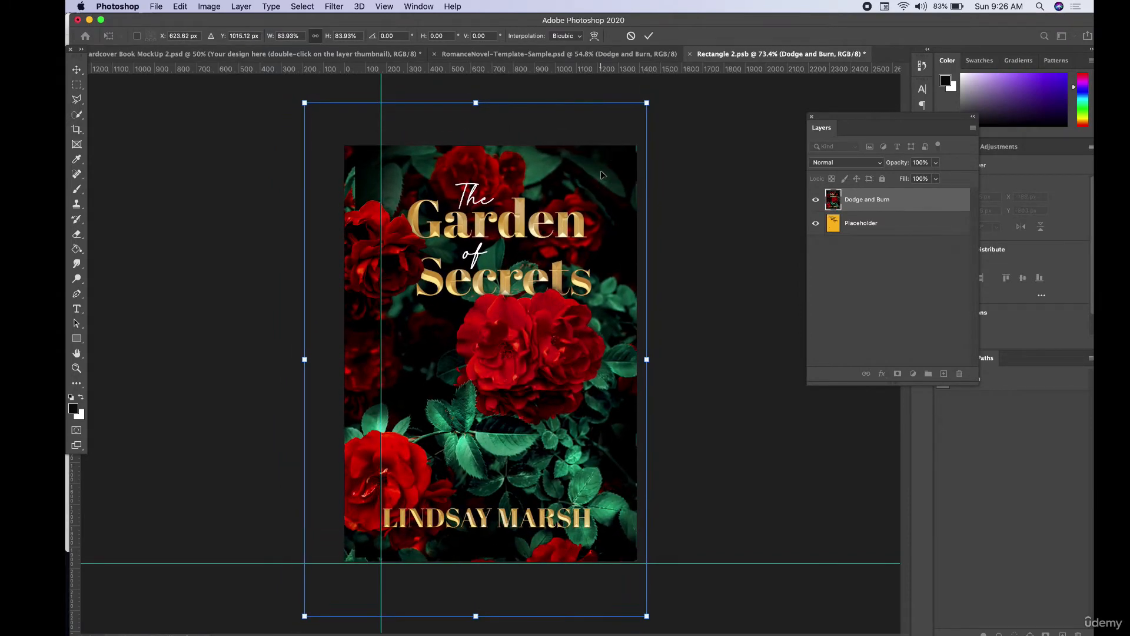
left_click_drag(598, 217, 595, 215)
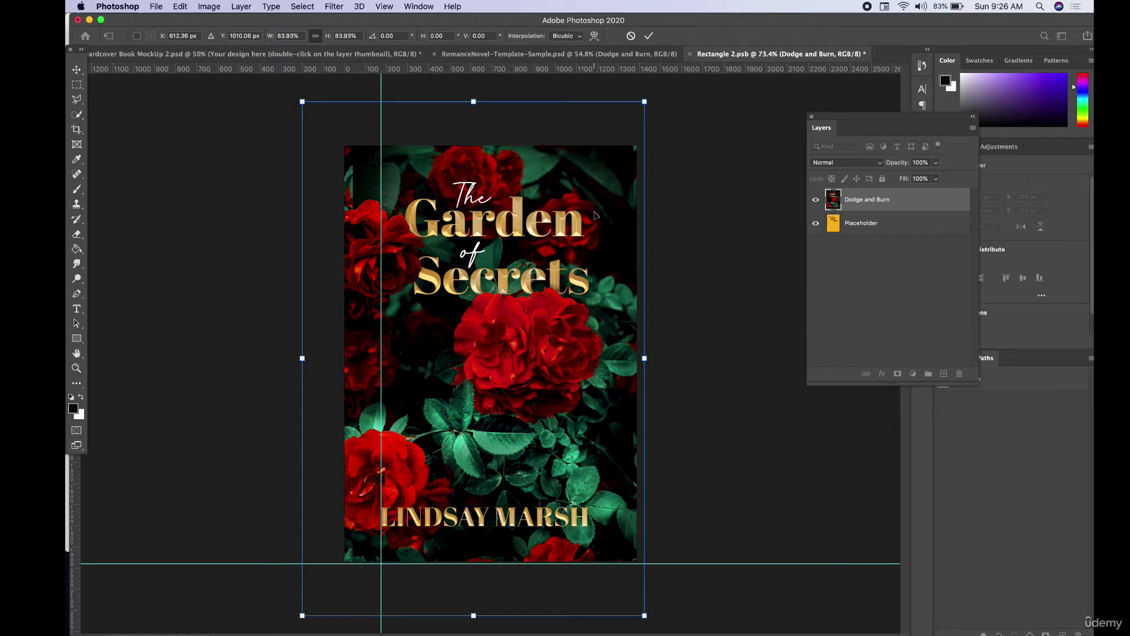
key("Return")
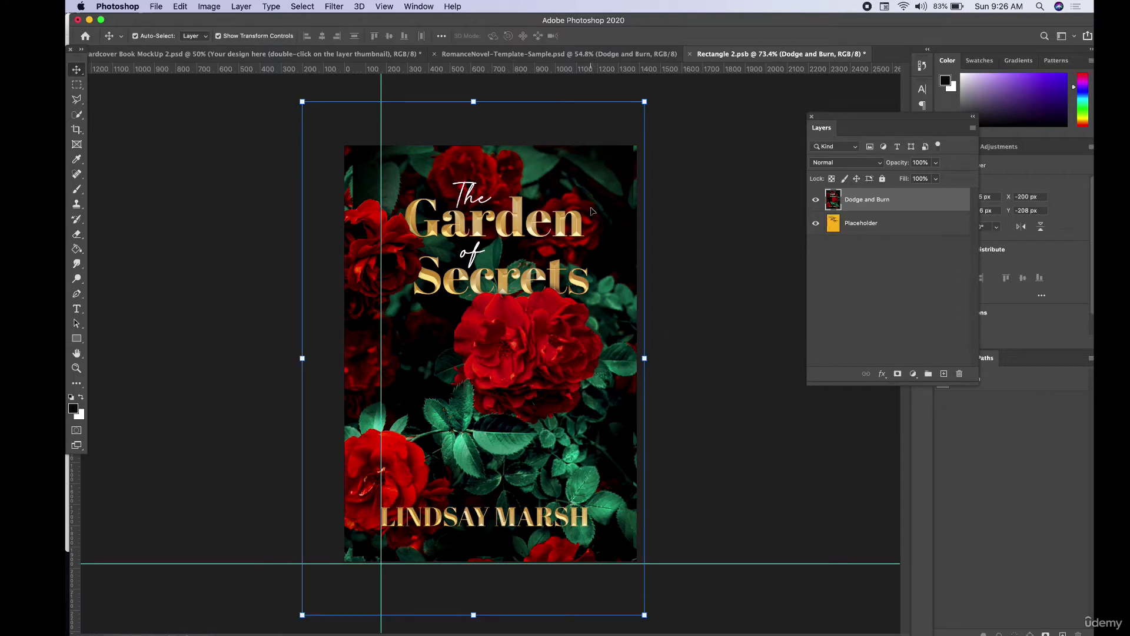
Save and close Rectangle 2.psb, and return to the hardcover book mockup document
left_click(691, 54)
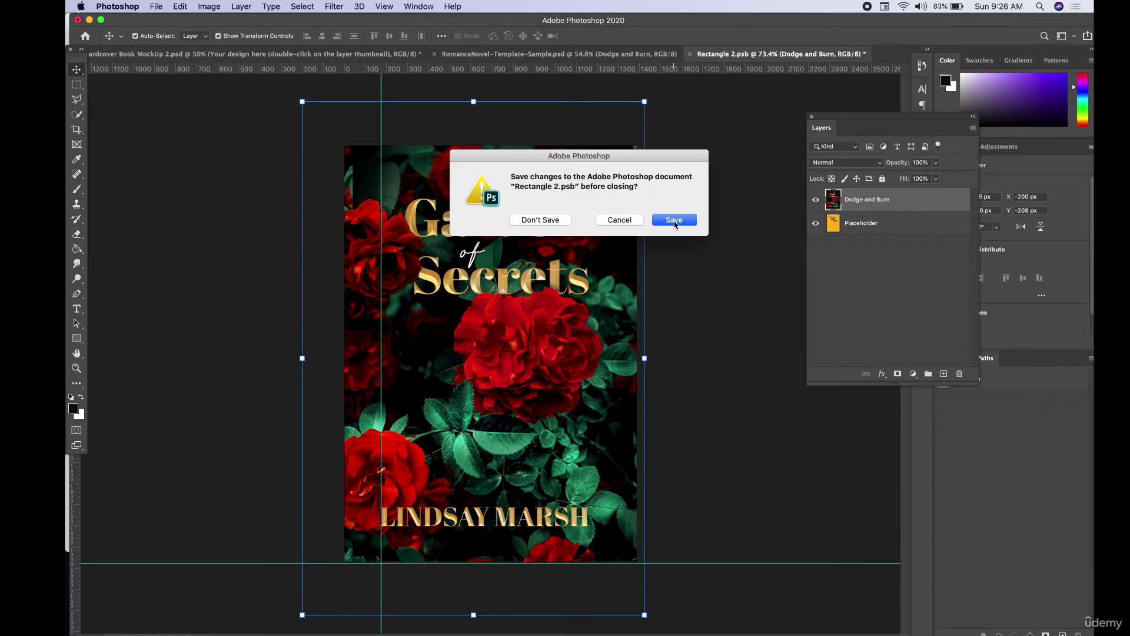
left_click(674, 220)
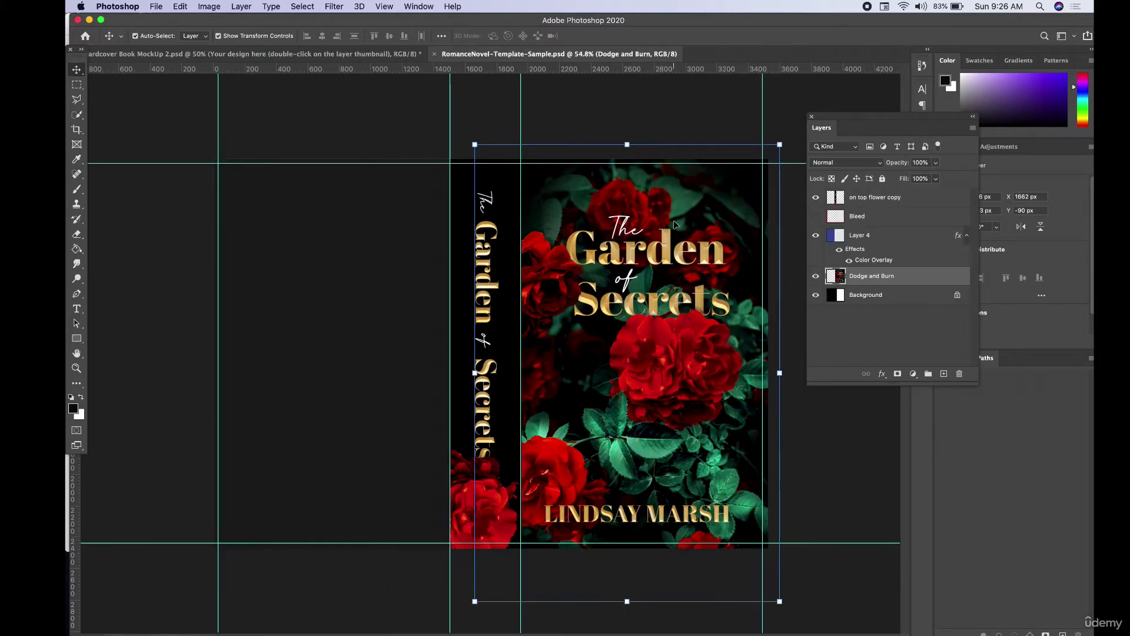
left_click(370, 54)
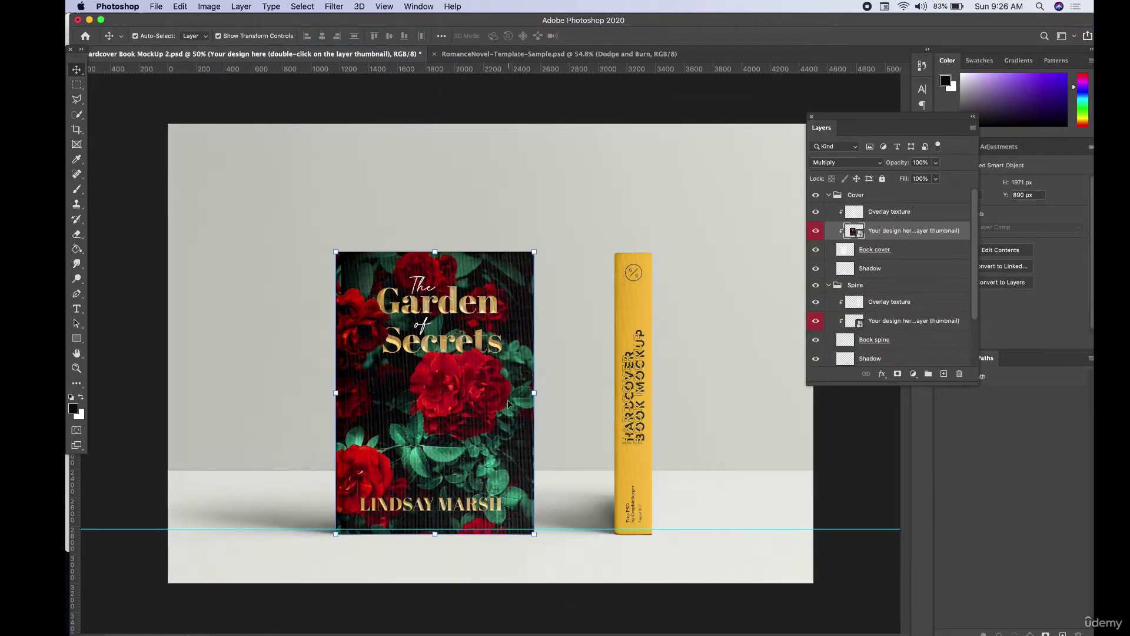
Reopen the cover's smart object, scale the Dodge and Burn artwork to about 96.65% and nudge it into place
double_click(853, 233)
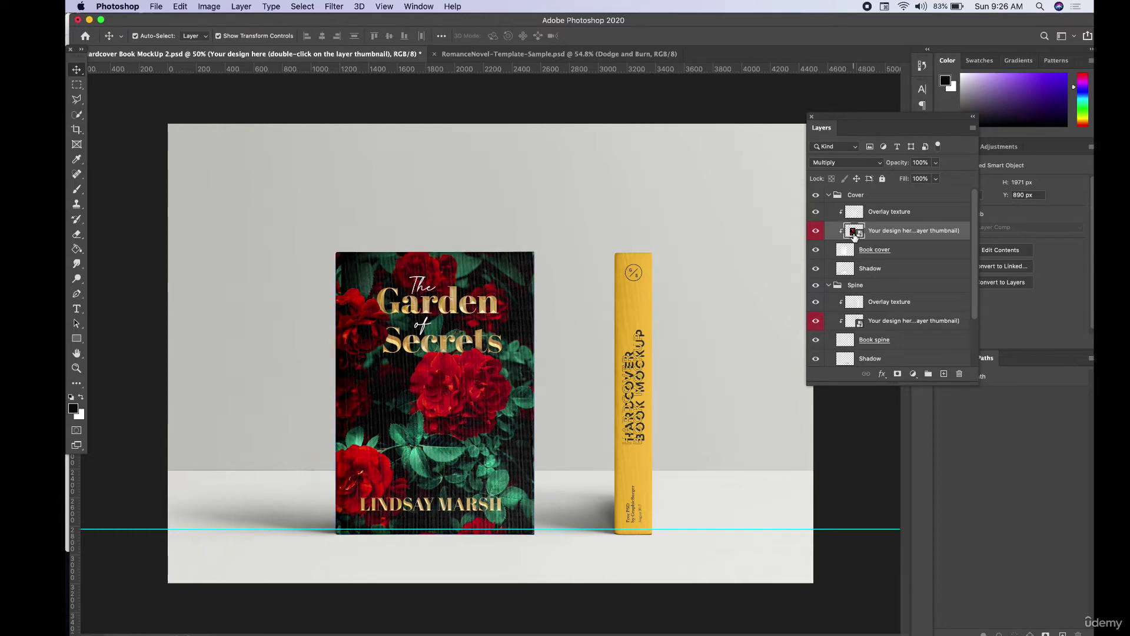
key("super+t")
key("super+0")
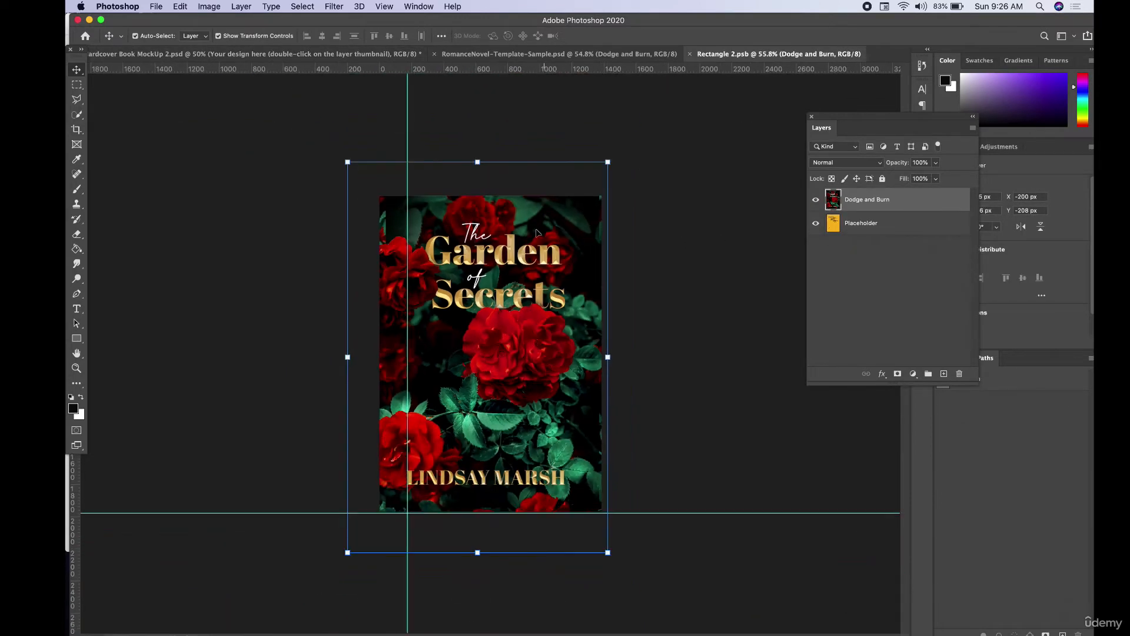
left_click_drag(347, 158, 358, 170)
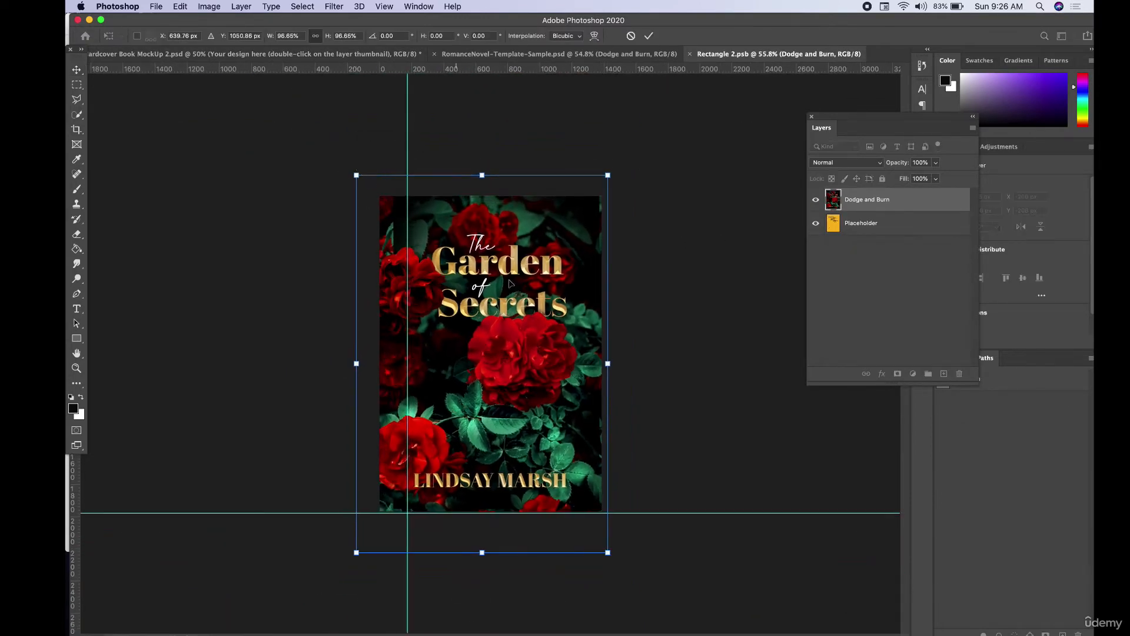
left_click_drag(516, 290, 521, 288)
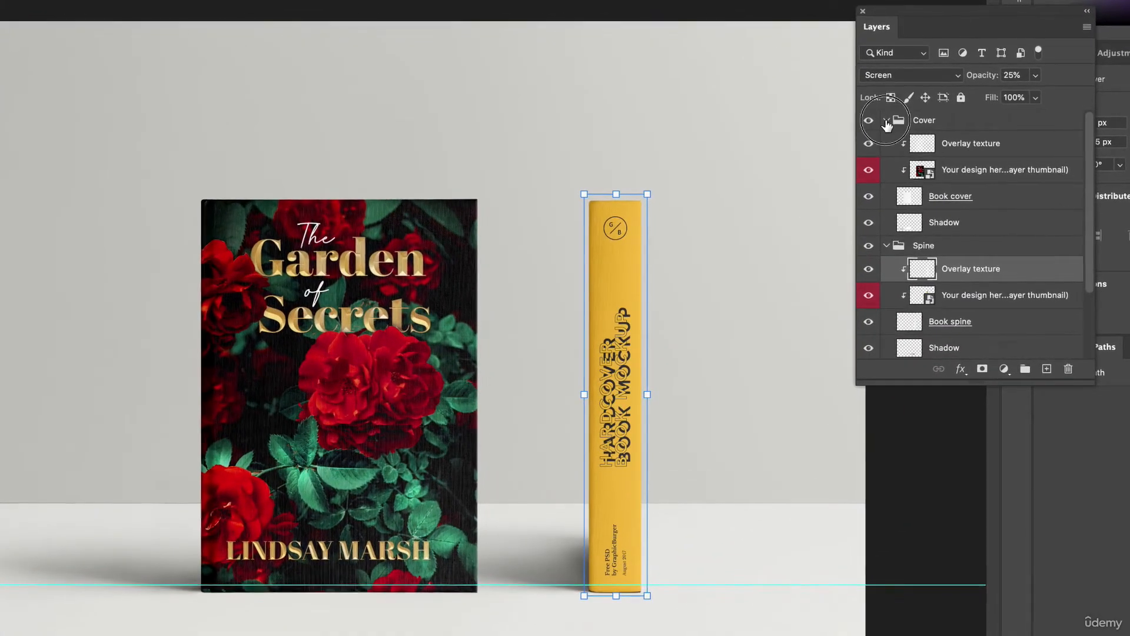
Collapse the Cover group and open the Spine group's "Your design here" smart object for editing
left_click(835, 189)
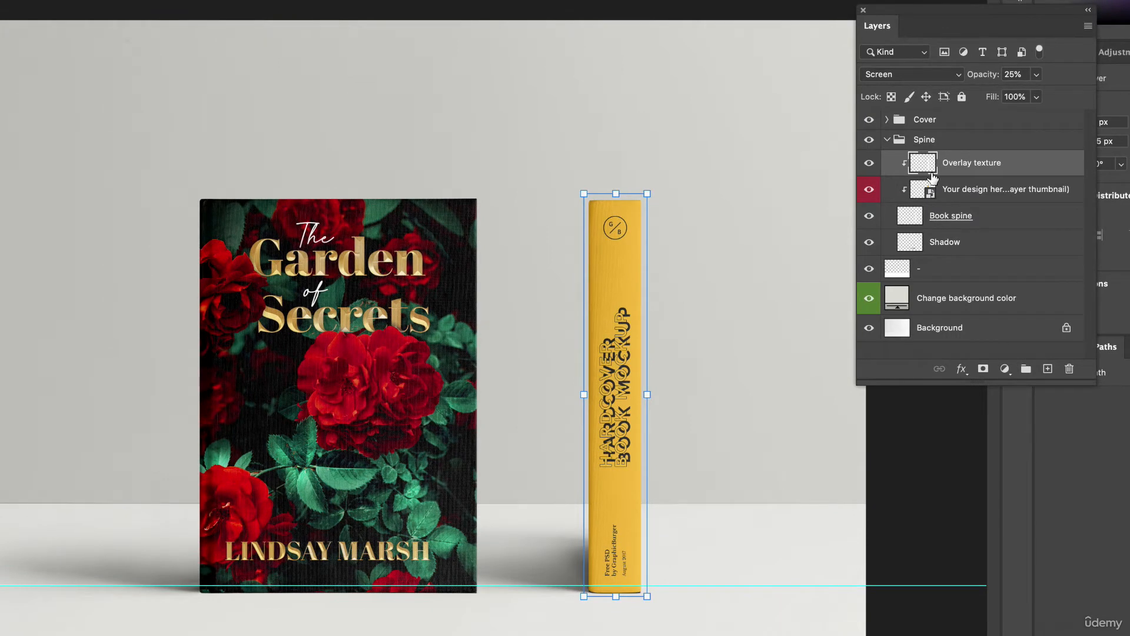
left_click(927, 193)
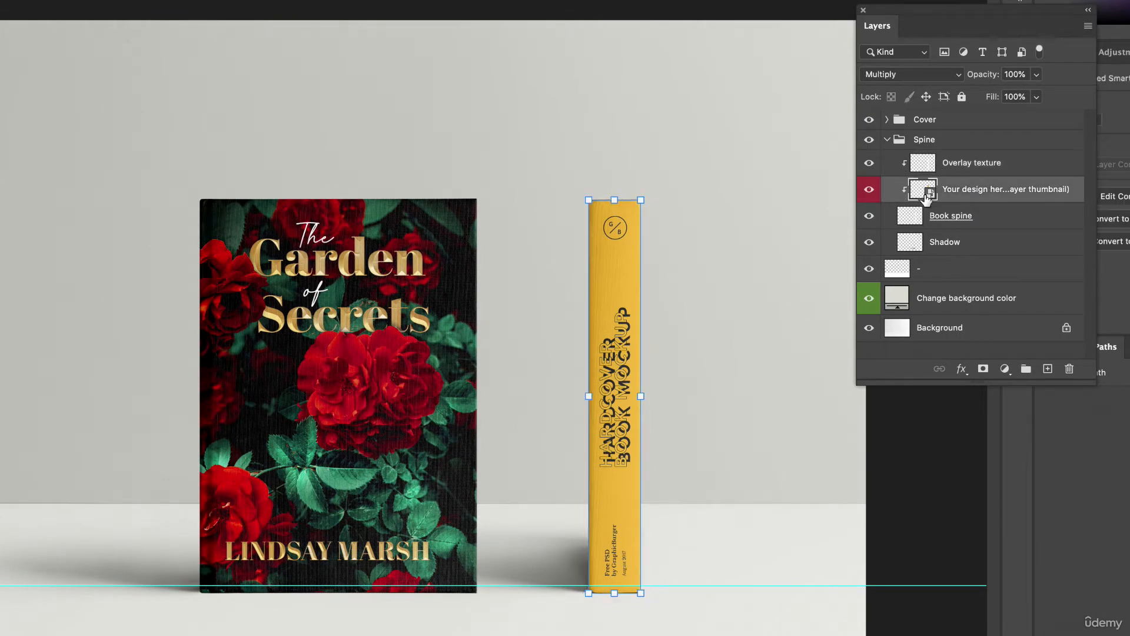
left_click(870, 190)
left_click(871, 191)
double_click(926, 192)
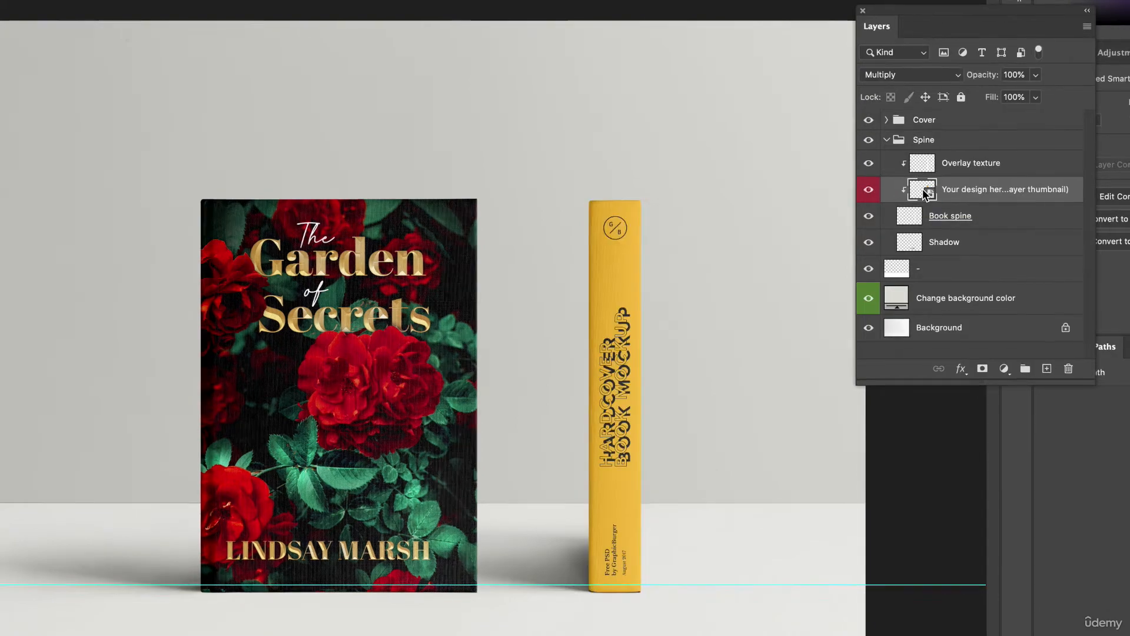
scroll(522, 222, "down", 3)
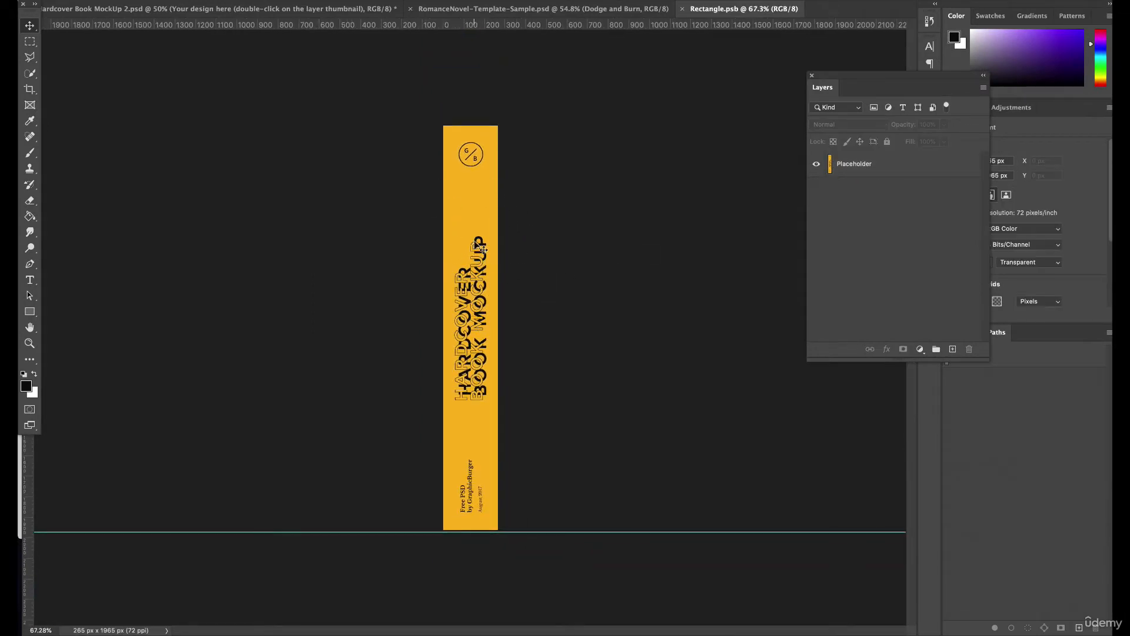
Try to bring the on top flower copy and Dodge and Burn layers from RomanceNovel-Template-Sample.psd into the spine's Rectangle.psb
left_click(504, 10)
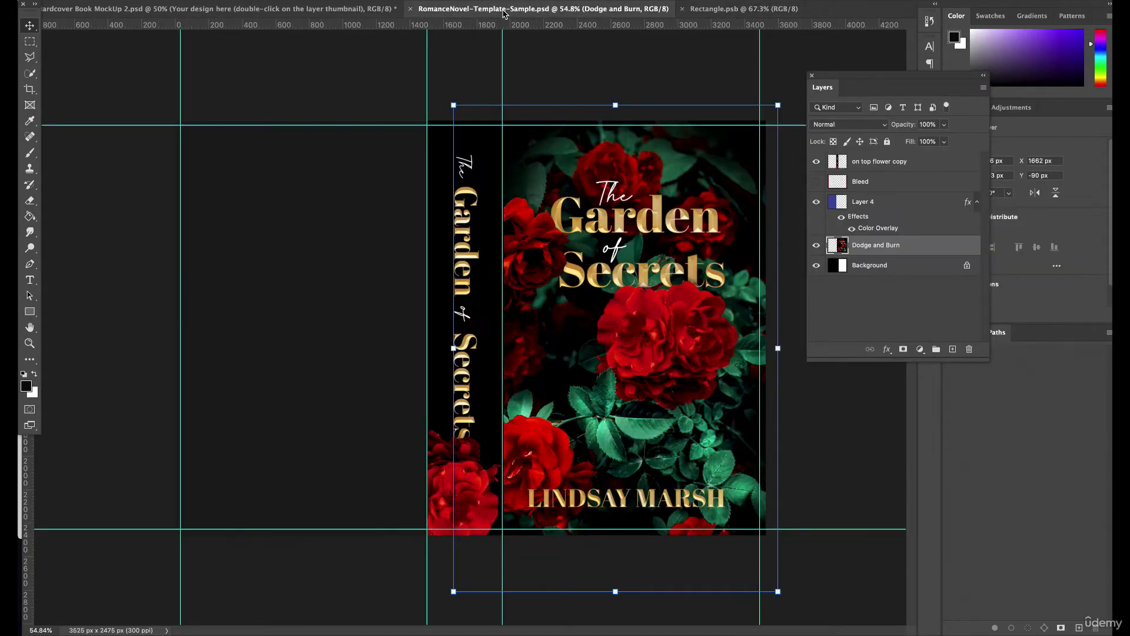
left_click(459, 89)
mouse_move(446, 75)
left_mouse_down()
mouse_move(457, 322)
mouse_move(478, 486)
left_mouse_up()
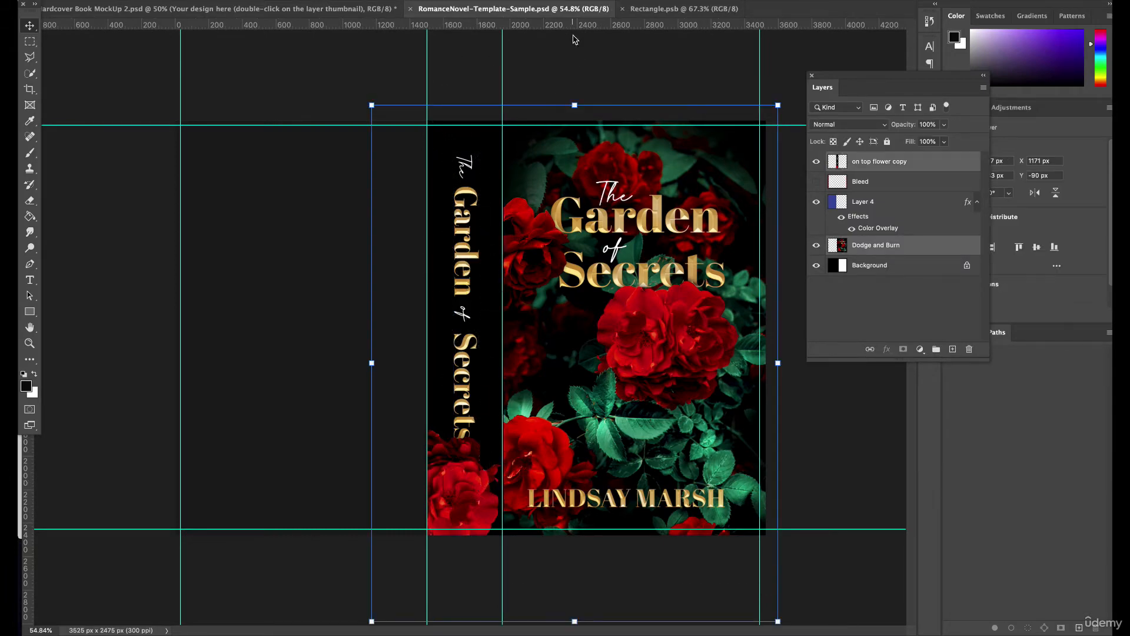
left_click_drag(675, 13, 562, 259)
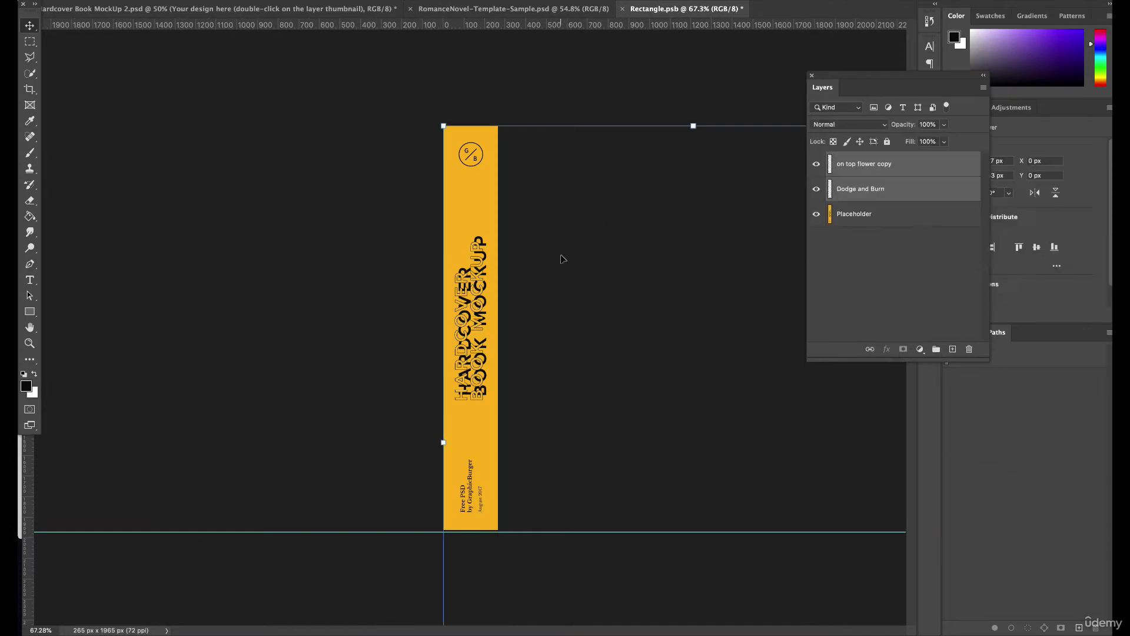
left_click_drag(492, 278, 519, 250)
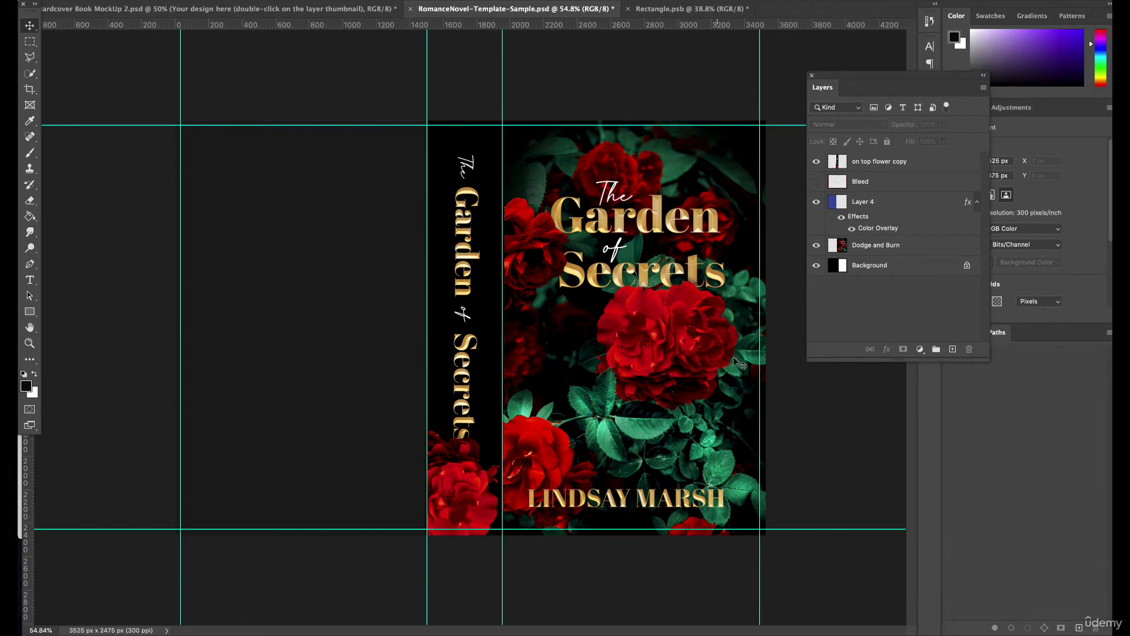
Crop RomanceNovel-Template-Sample.psd to just the spine area, 451 × 2475 px
left_click(29, 89)
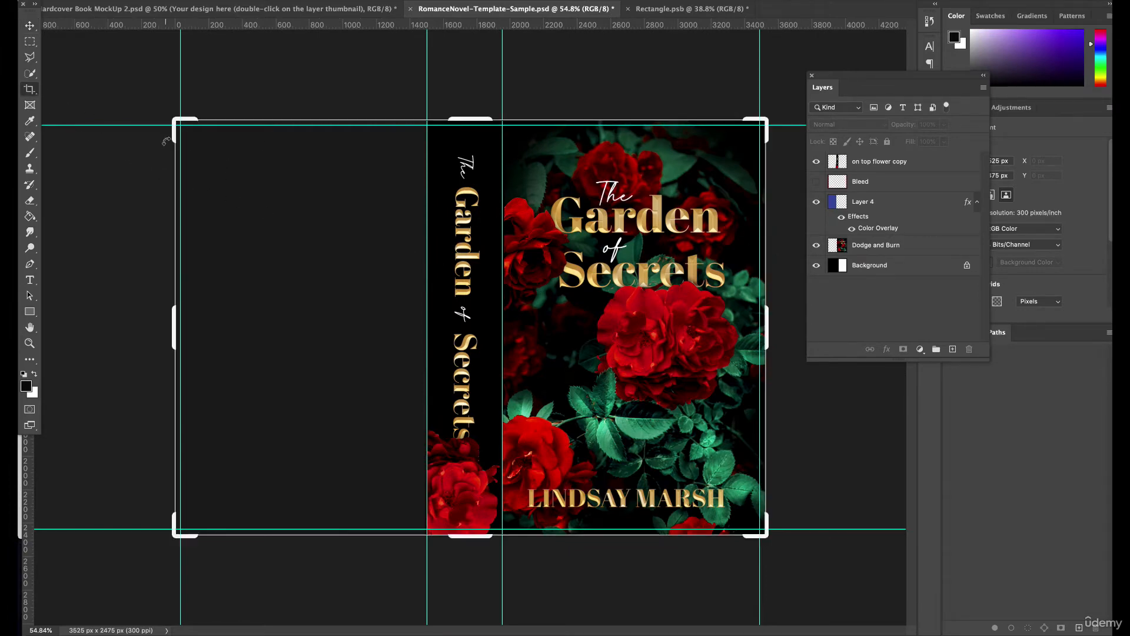
left_click_drag(176, 320, 300, 320)
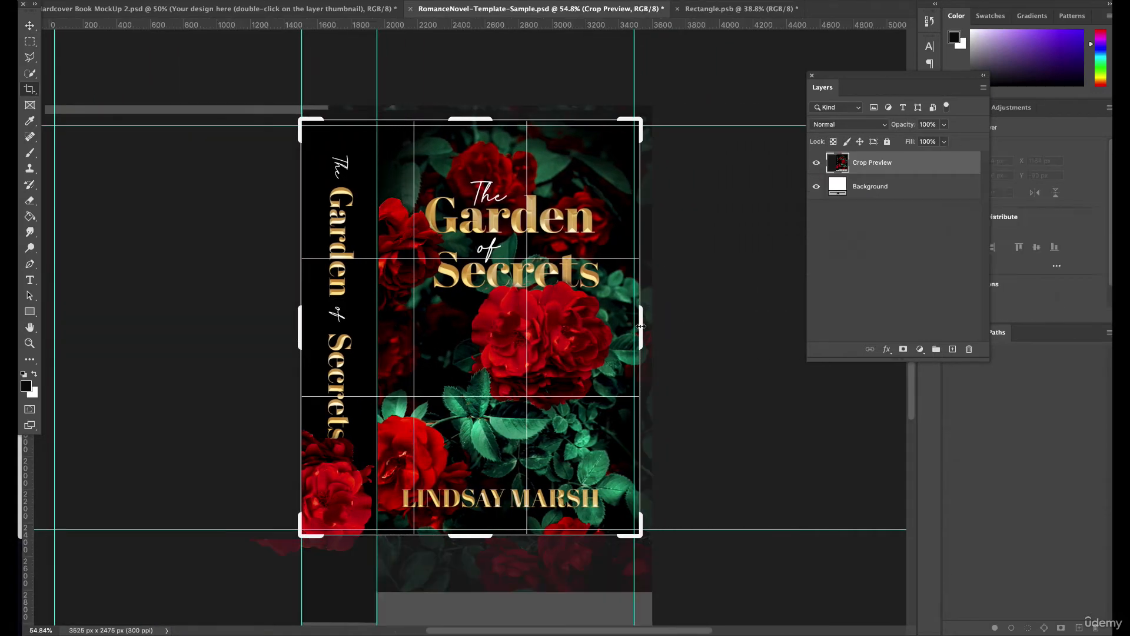
left_click_drag(641, 326, 509, 315)
left_click(30, 25)
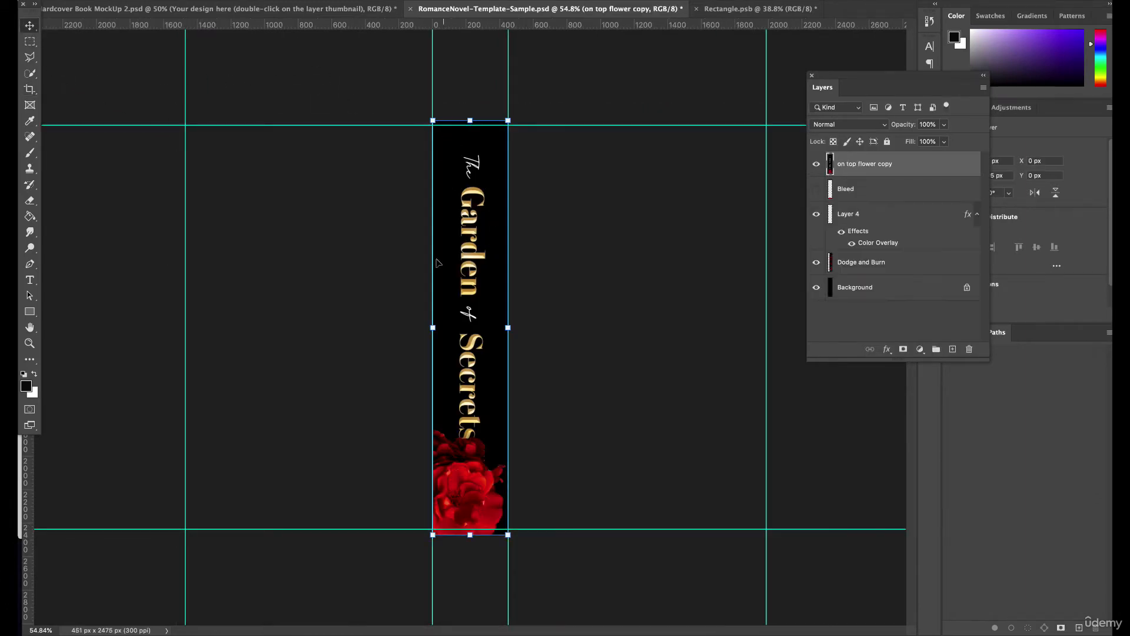
mouse_move(432, 330)
left_mouse_down()
mouse_move(411, 328)
mouse_move(433, 328)
left_mouse_up()
left_click(611, 217)
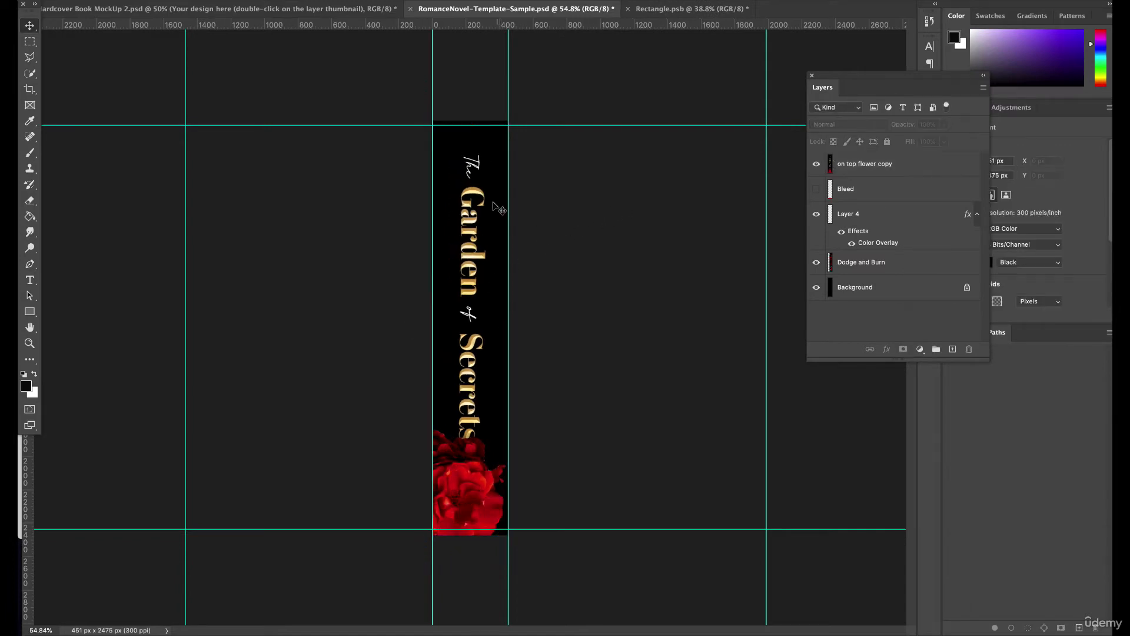
Save the cropped spine artwork to the Desktop as RomanceNovel-Template-Sample.jpg in JPEG format at quality 11
left_click_drag(382, 151, 495, 522)
left_click(112, 1)
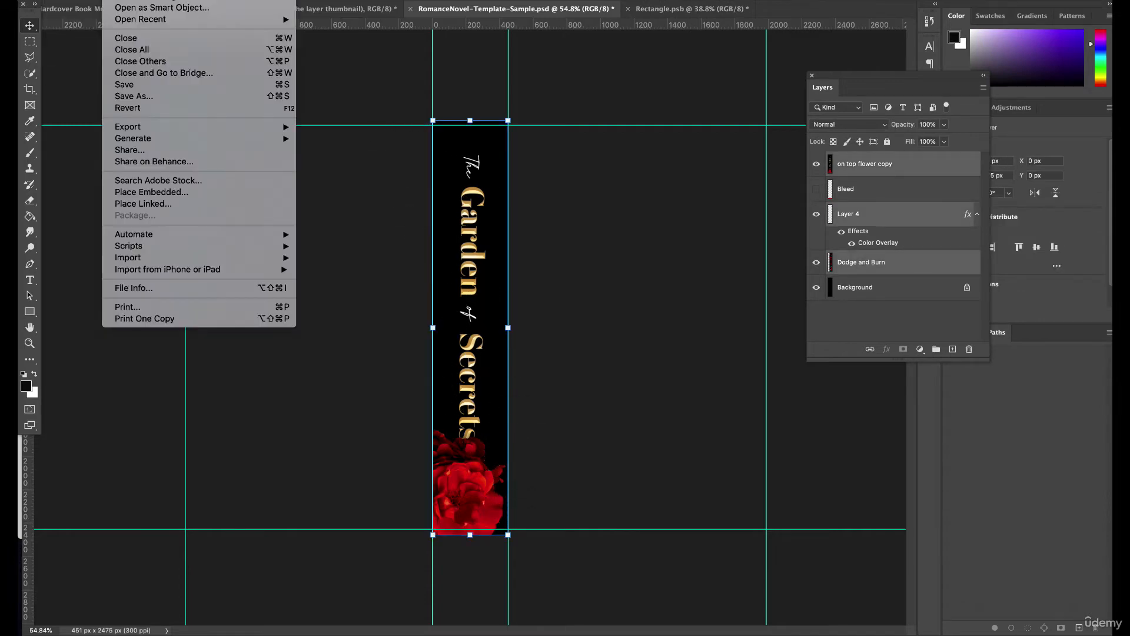
left_click(139, 96)
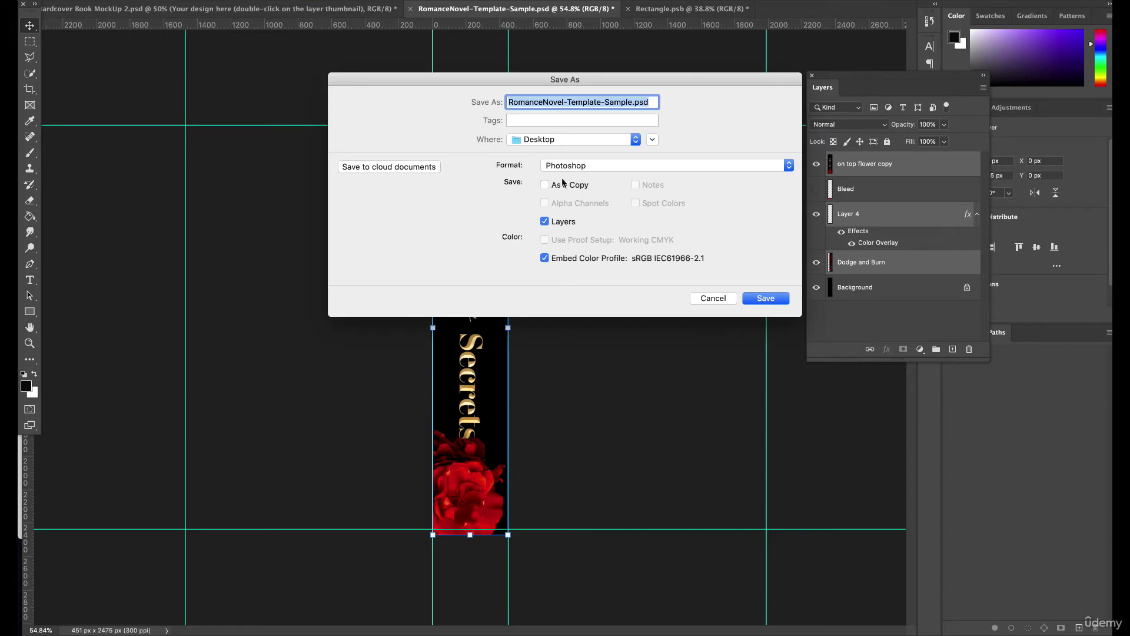
left_click(570, 167)
left_click(571, 242)
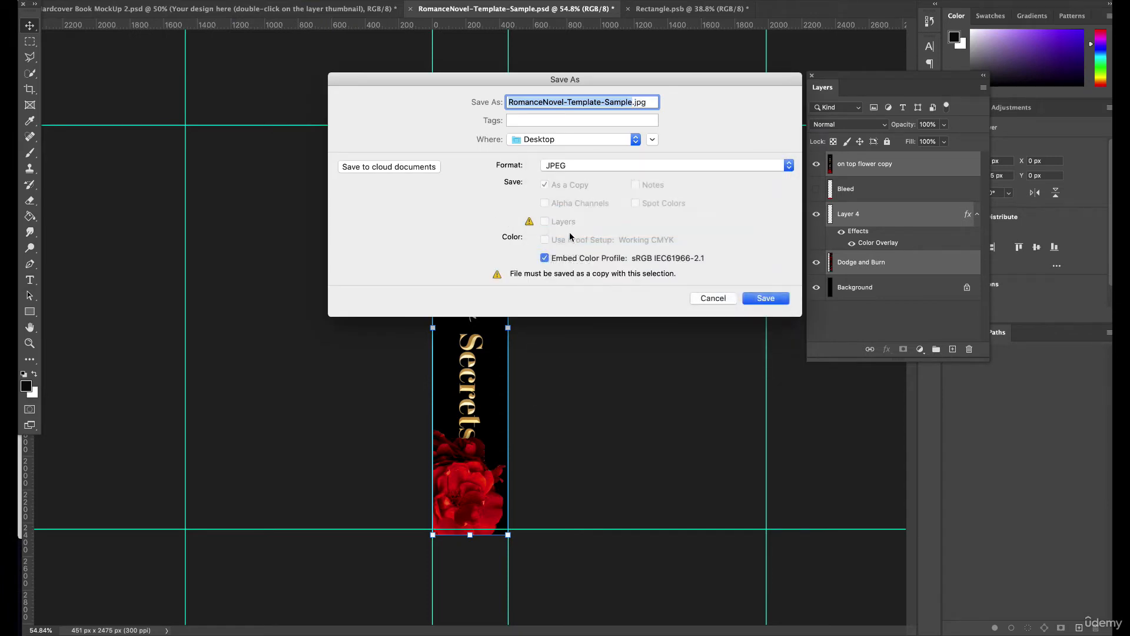
left_click(764, 298)
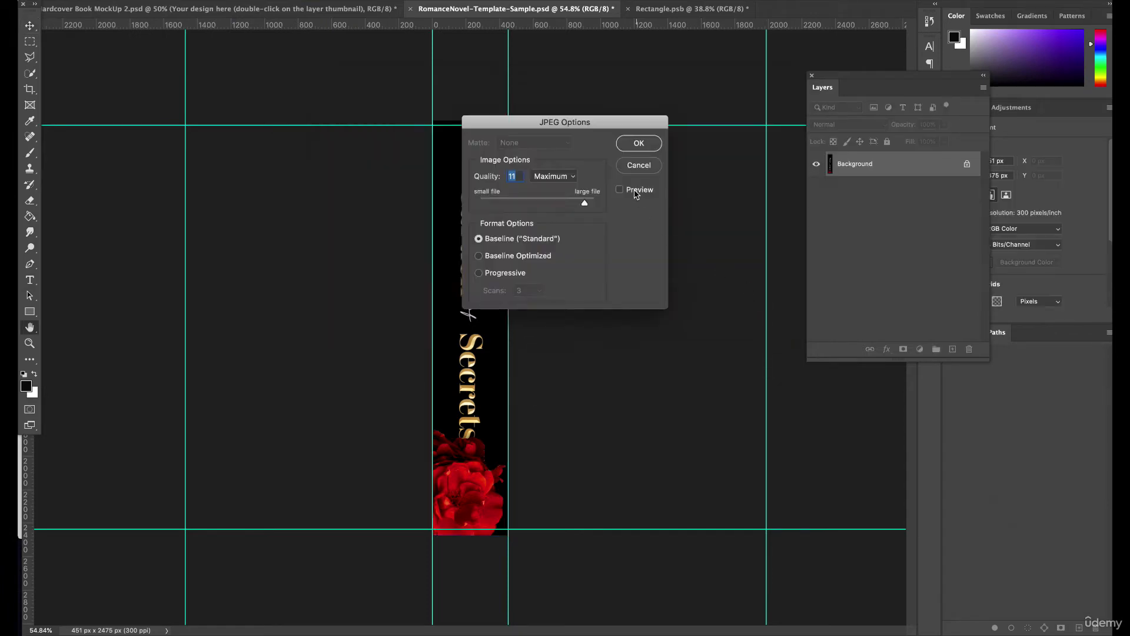
left_click(638, 143)
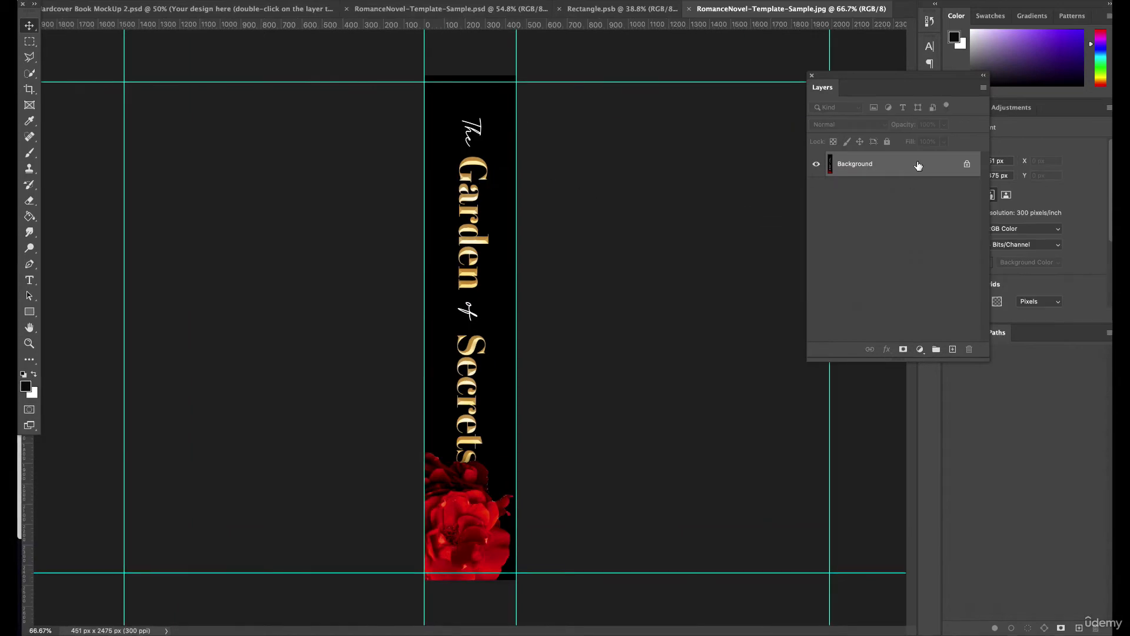
Unlock the flattened spine image's background as Layer 0 and copy the image into Rectangle.psb above the Placeholder layer
double_click(883, 164)
left_click(668, 278)
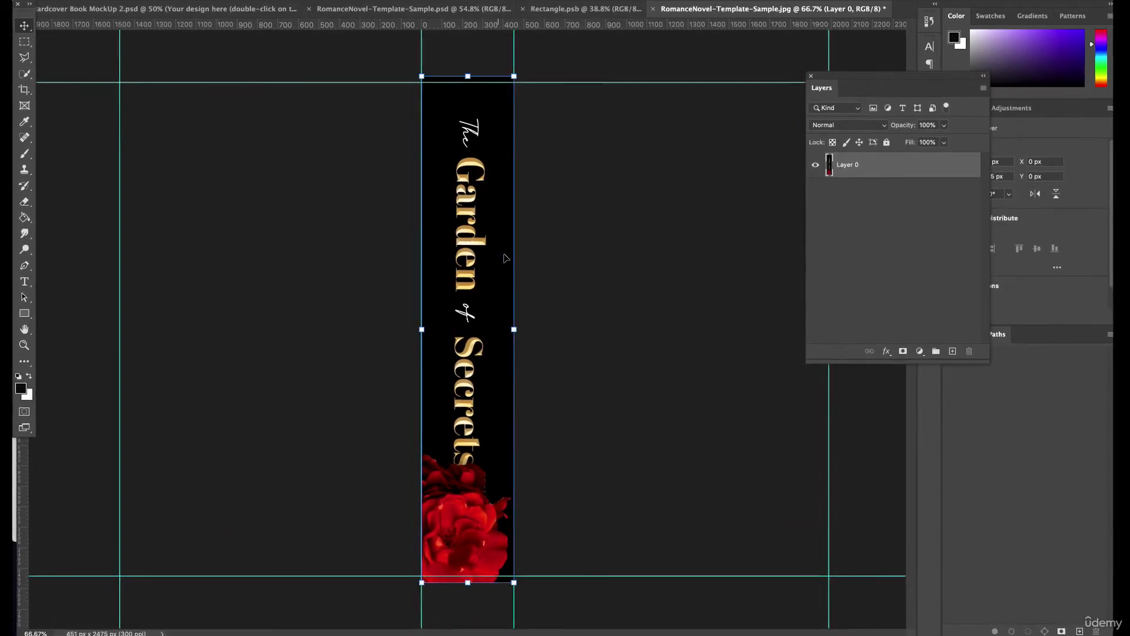
left_click(586, 10)
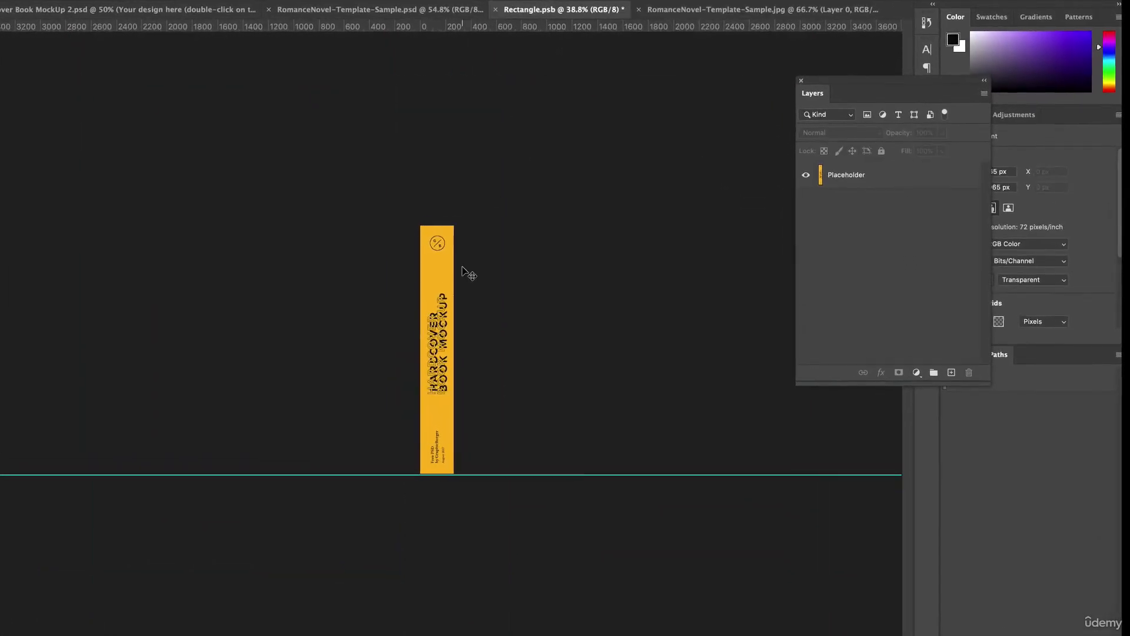
key("ctrl+v")
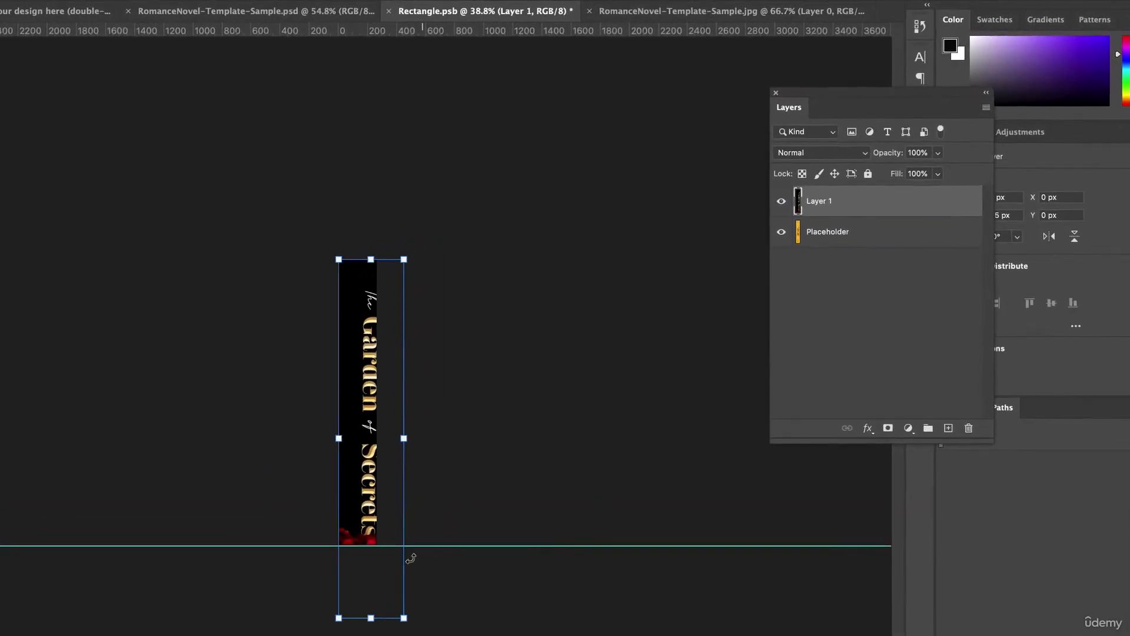
Convert Layer 1 with the spine artwork in Rectangle.psb to a smart object
scroll(401, 392, "up", 4)
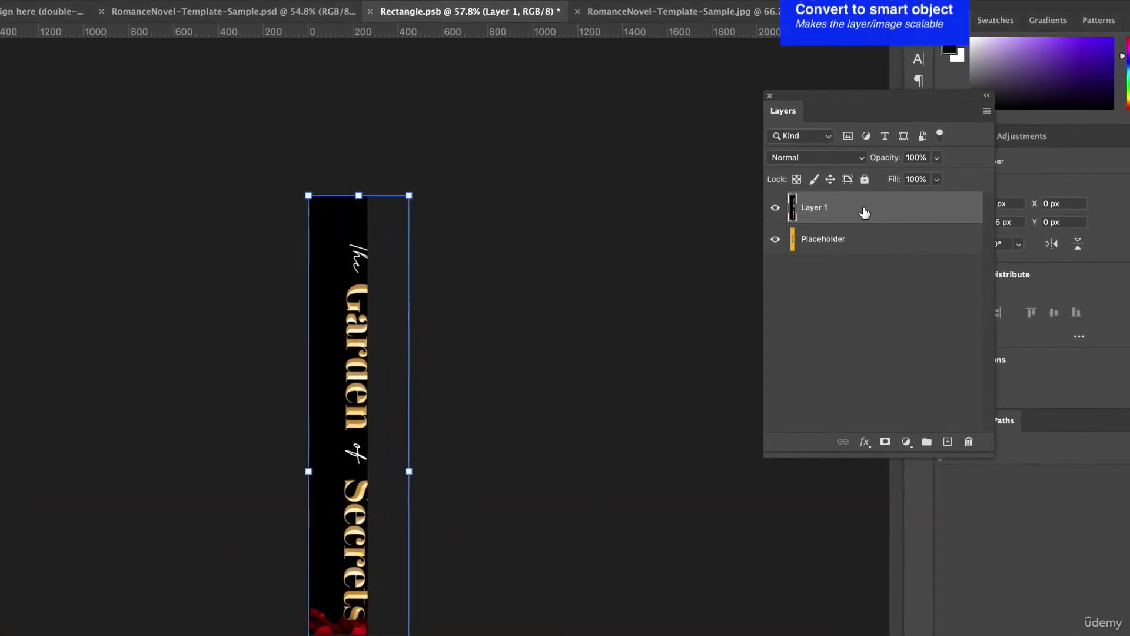
right_click(864, 212)
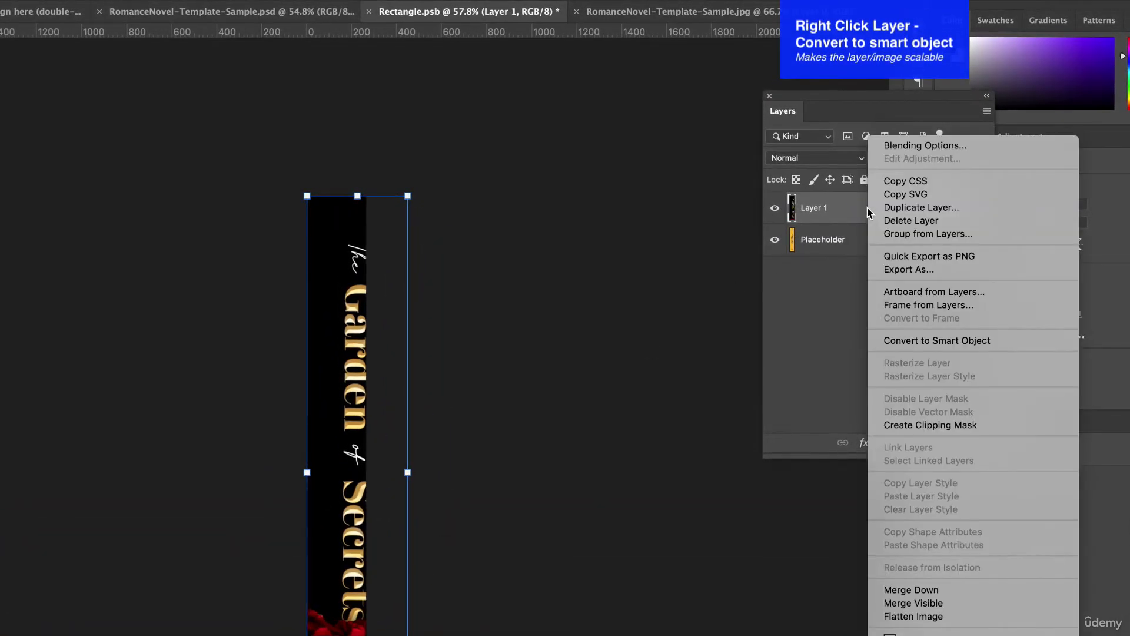
left_click(938, 341)
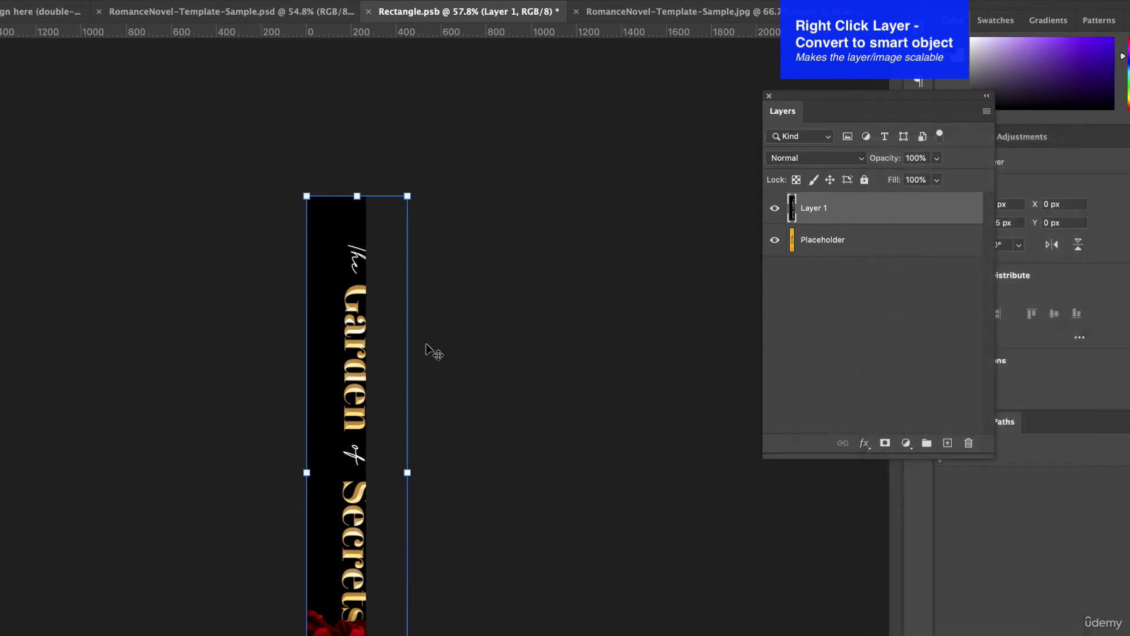
right_click(886, 215)
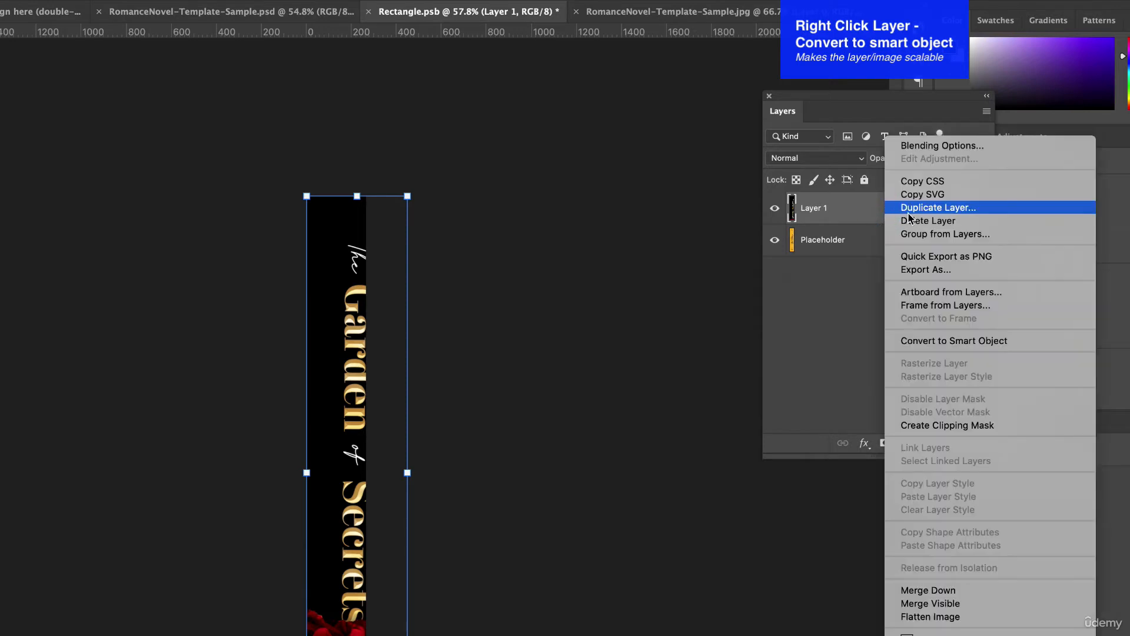
left_click(936, 341)
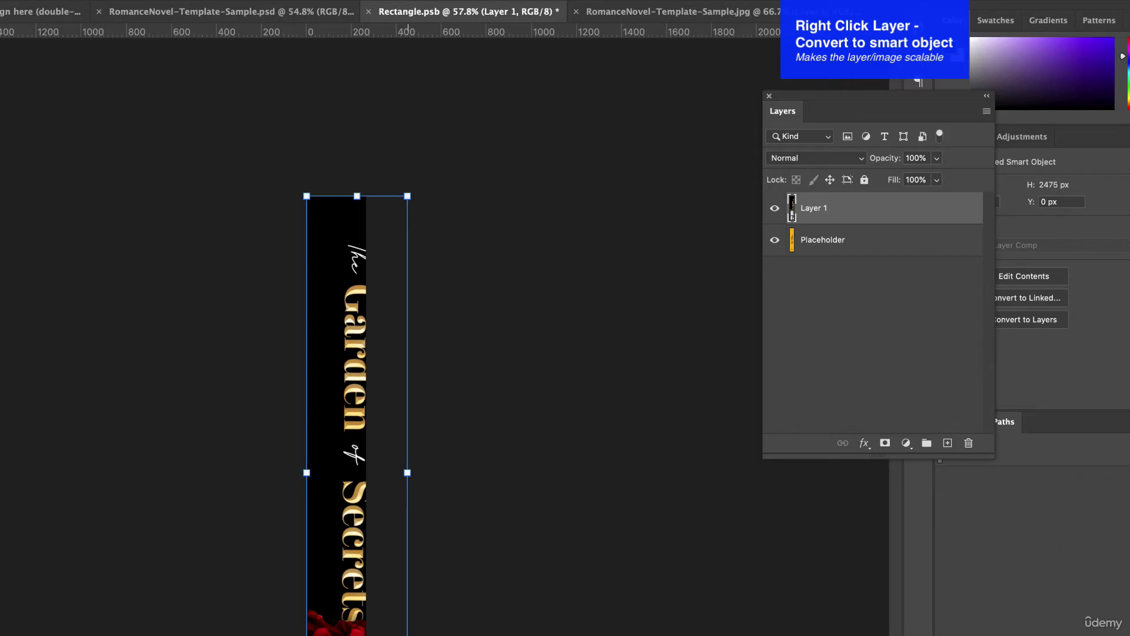
Scale the spine smart object down to 1128 px high, and enlarge it again to 2658 px high
left_click_drag(407, 633, 320, 450)
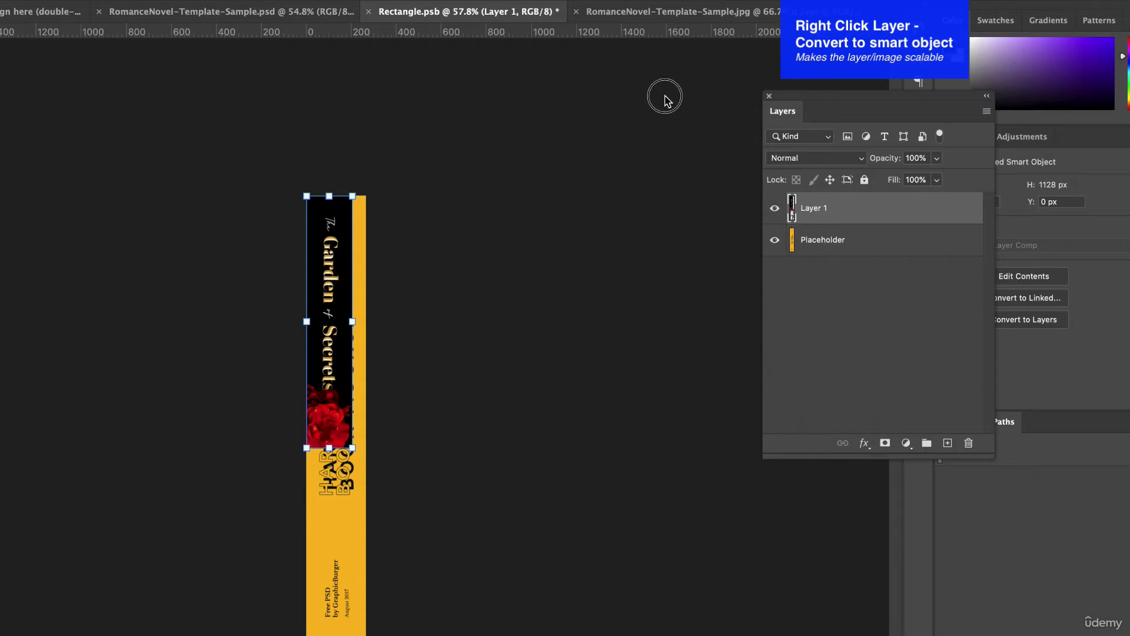
left_click_drag(352, 448, 438, 635)
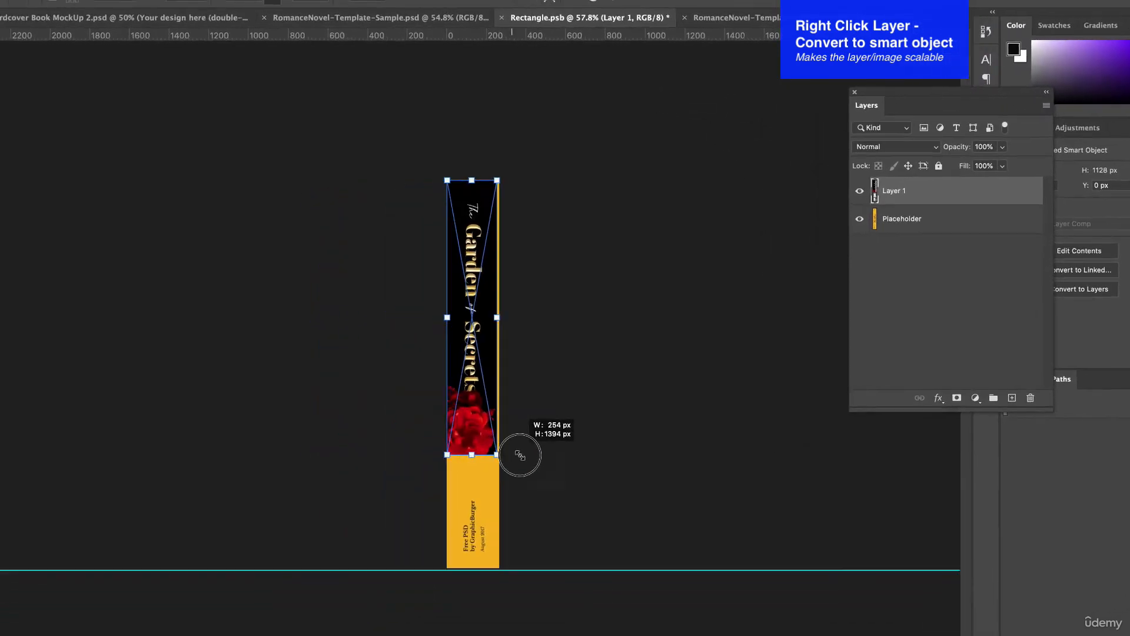
key("Return")
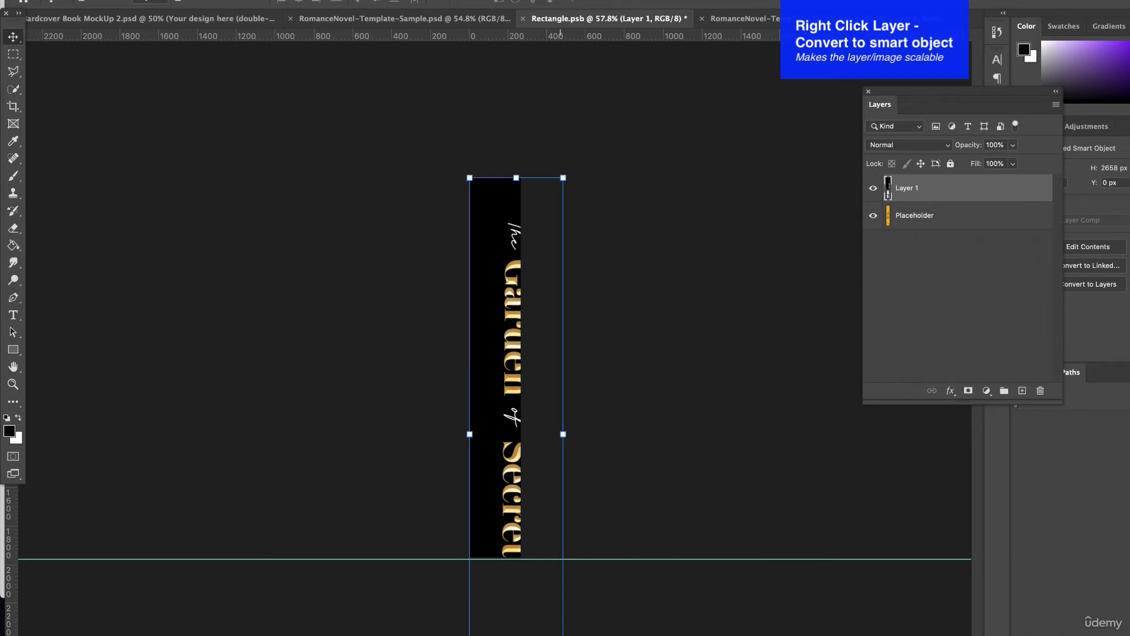
Scale the spine artwork proportionally to 1985 px high and center it so it fully covers the placeholder
left_click_drag(564, 635, 524, 482)
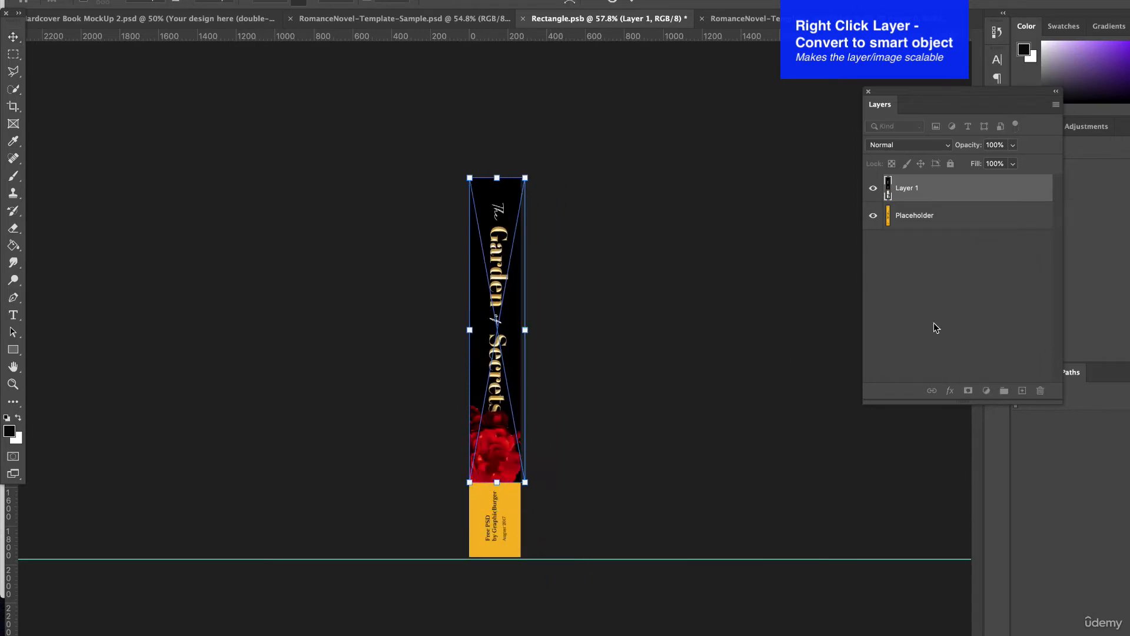
right_click(960, 183)
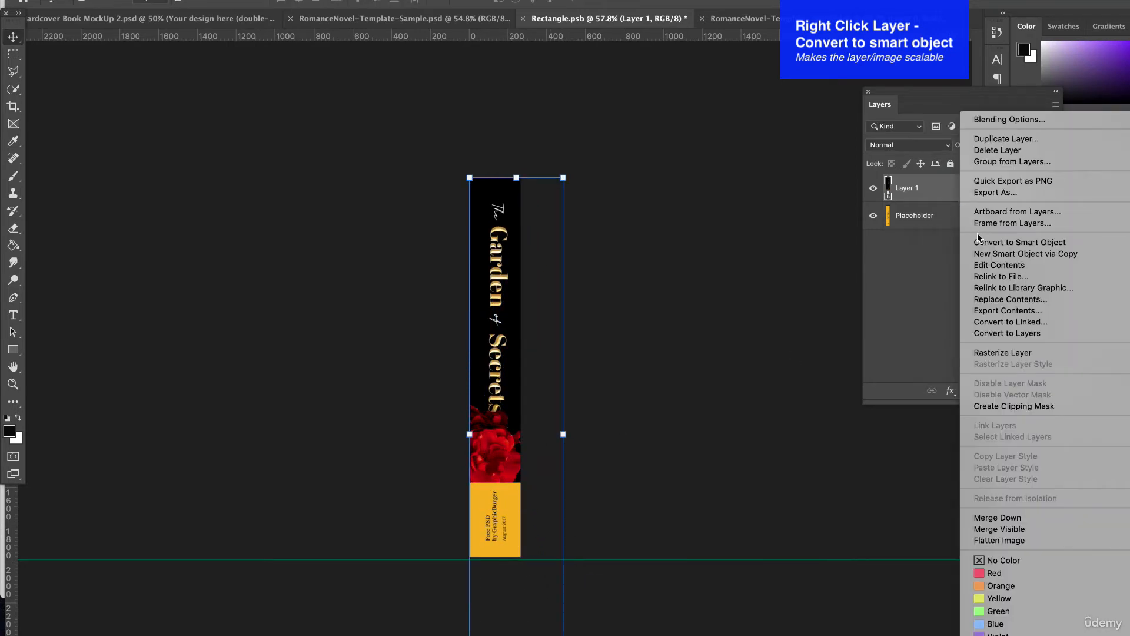
left_click(993, 243)
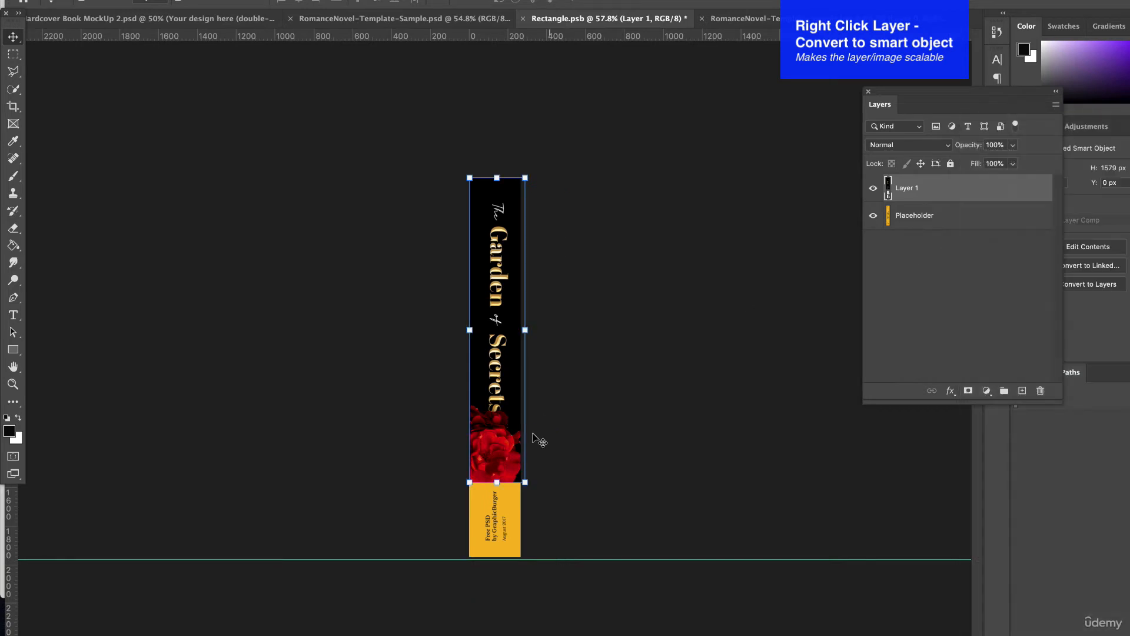
left_click_drag(521, 484, 539, 556)
left_click_drag(516, 458, 506, 459)
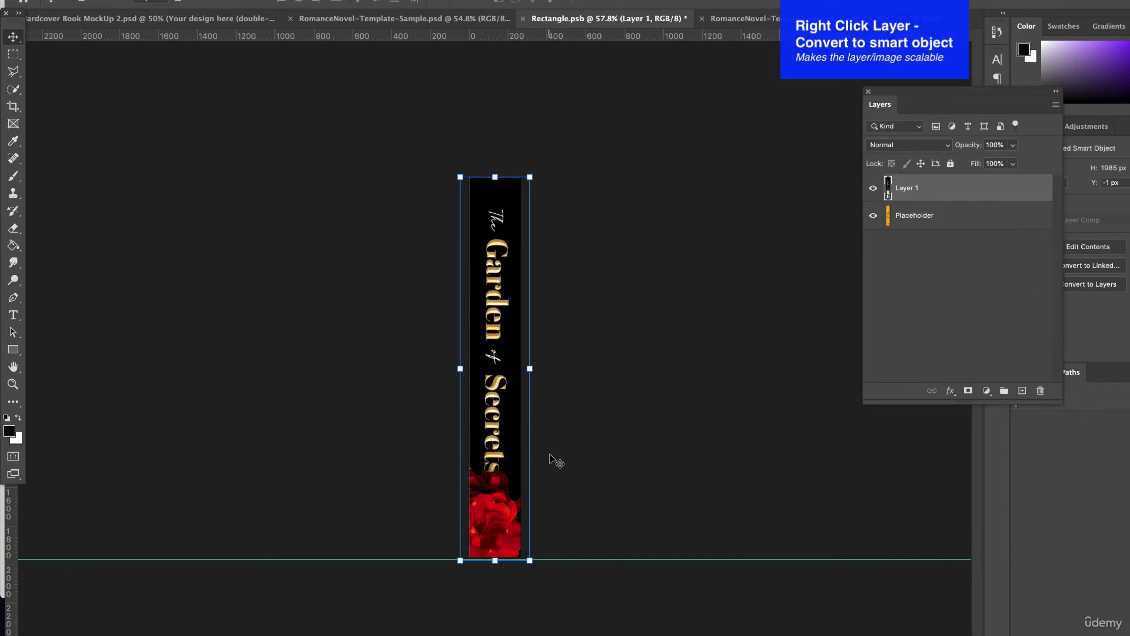
key("Return")
left_click(583, 330)
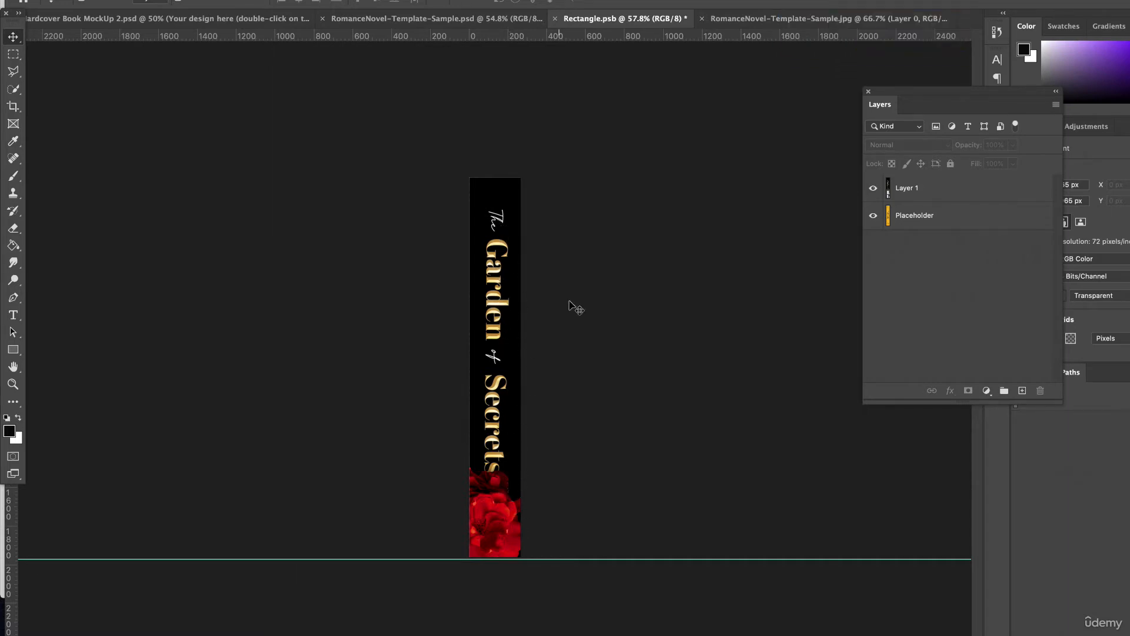
Save and close Rectangle.psb to update the spine in the hardcover book mockup
left_click(555, 20)
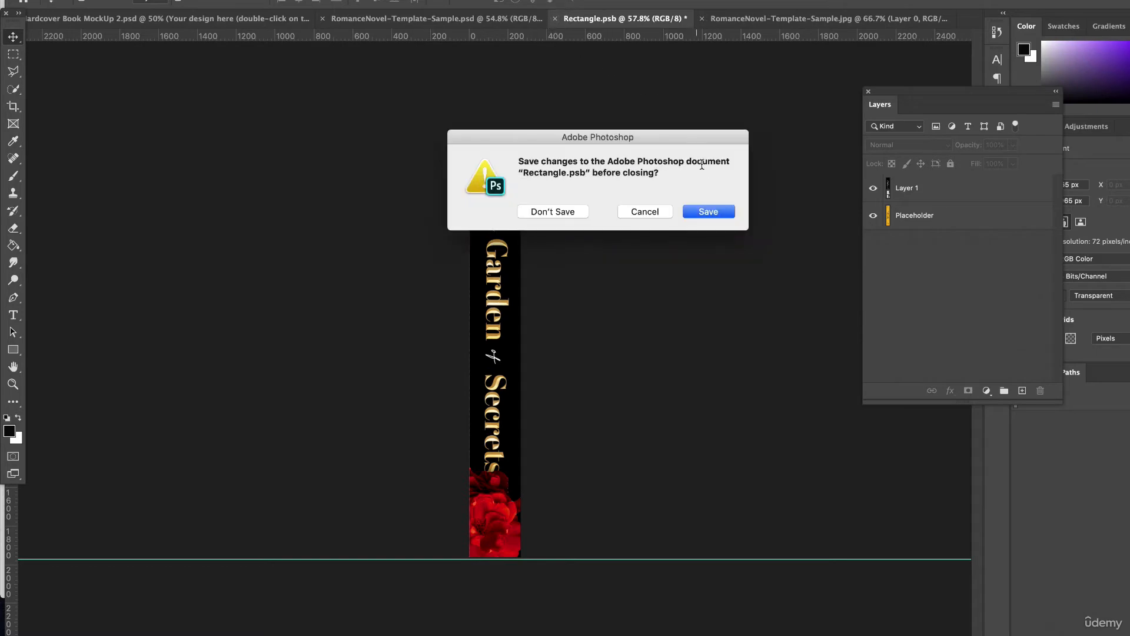
left_click(708, 211)
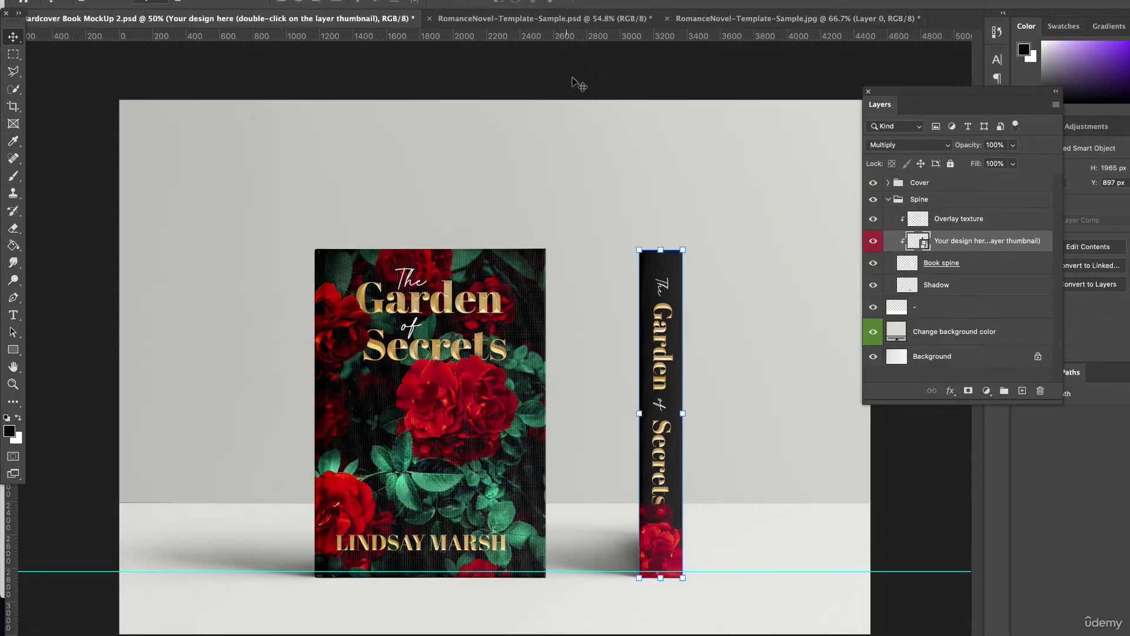
Inspect the finished cover and spine up close in the mockup, and select the Cover group's "Your design here" layer
scroll(759, 441, "up", 3)
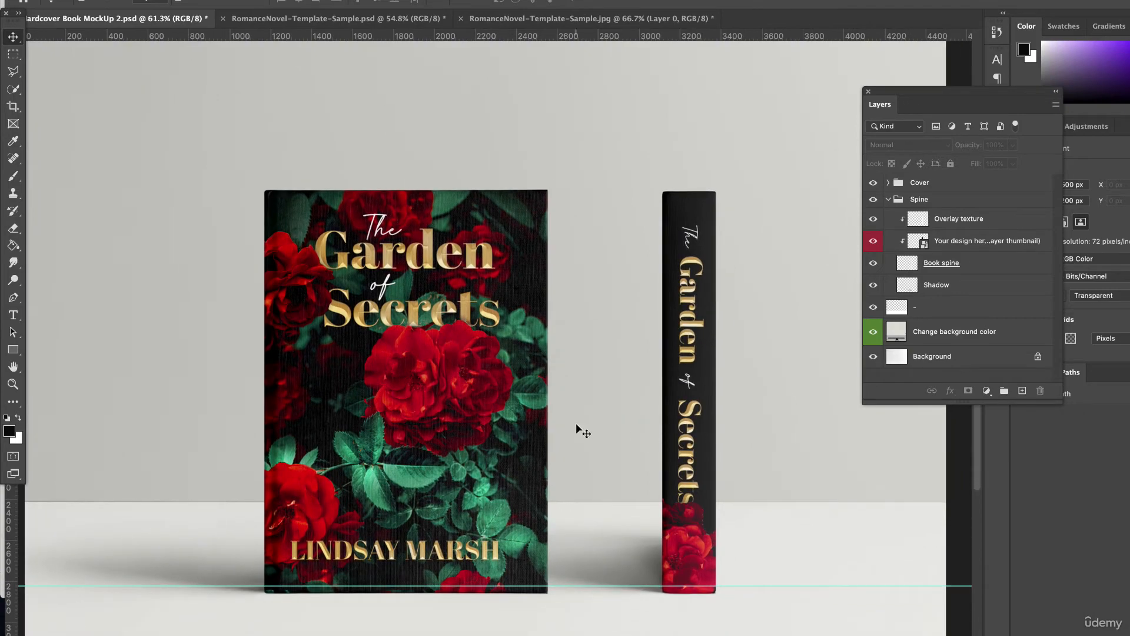
scroll(494, 447, "up", 4)
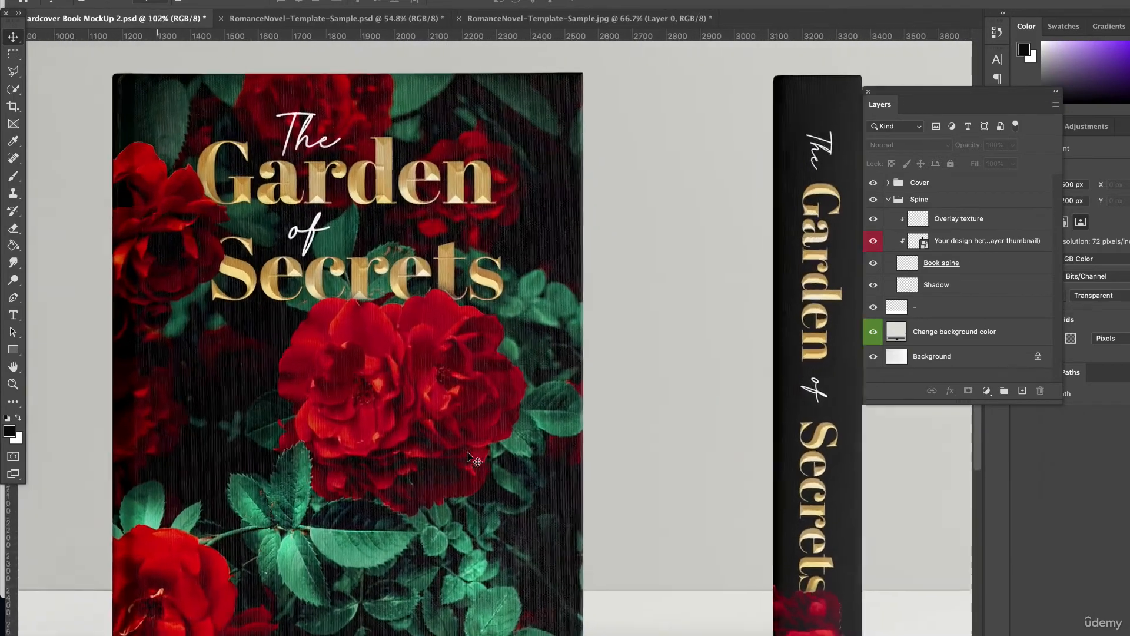
scroll(471, 457, "up", 1)
scroll(471, 458, "down", 2)
scroll(471, 458, "left", 2)
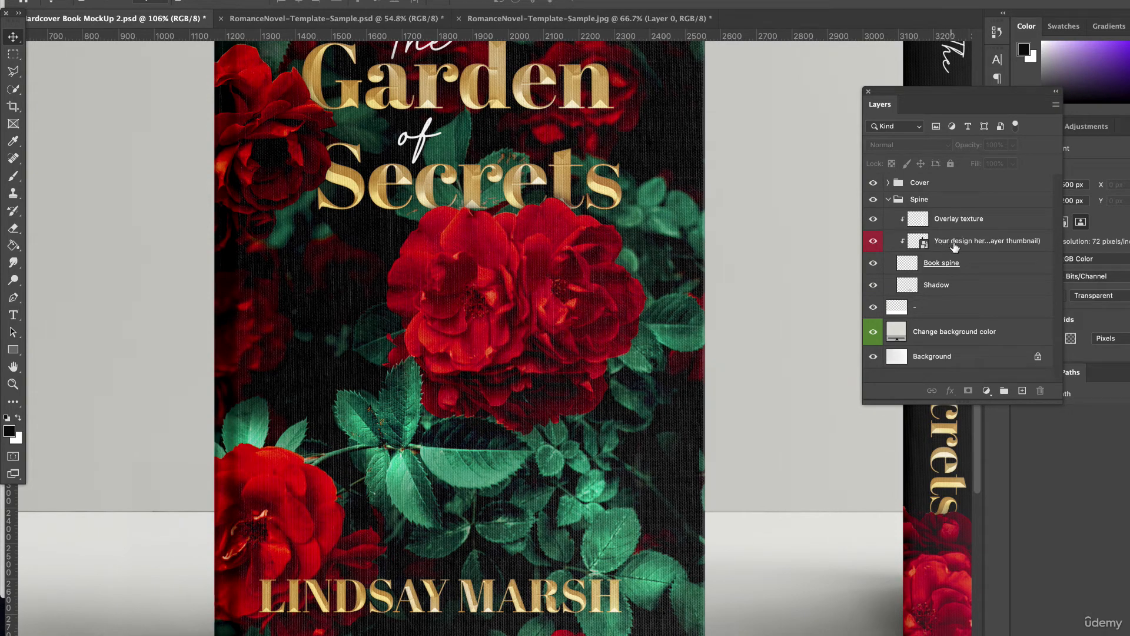
left_click(312, 333)
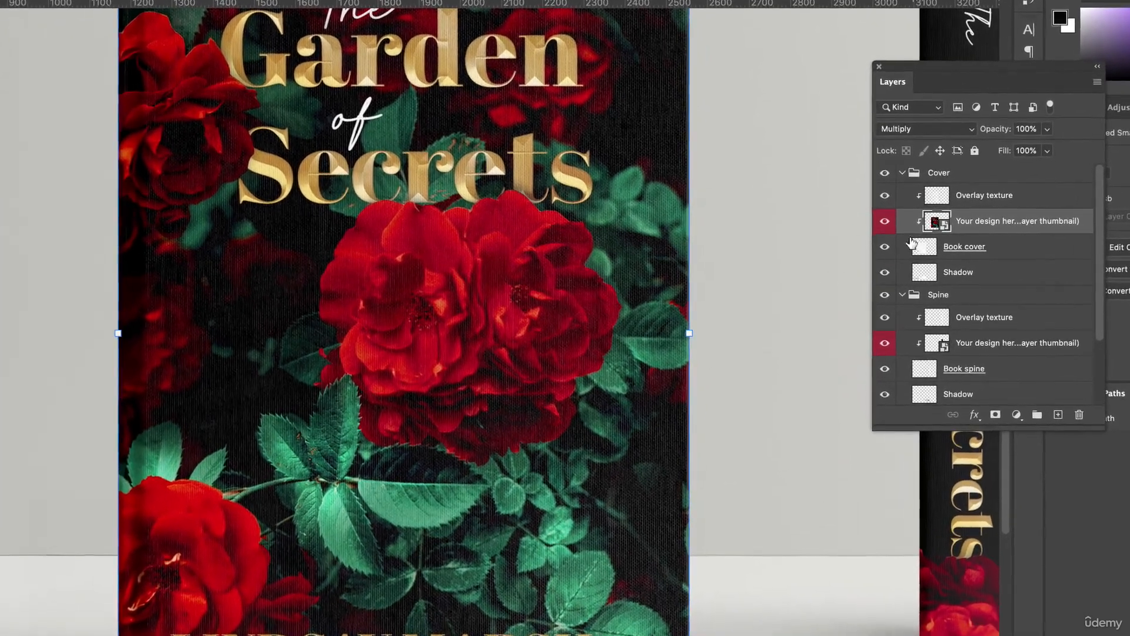
Compare the cover with its "Your design here" layer and its Overlay texture layer each hidden and shown, and select Overlay texture
left_click(884, 223)
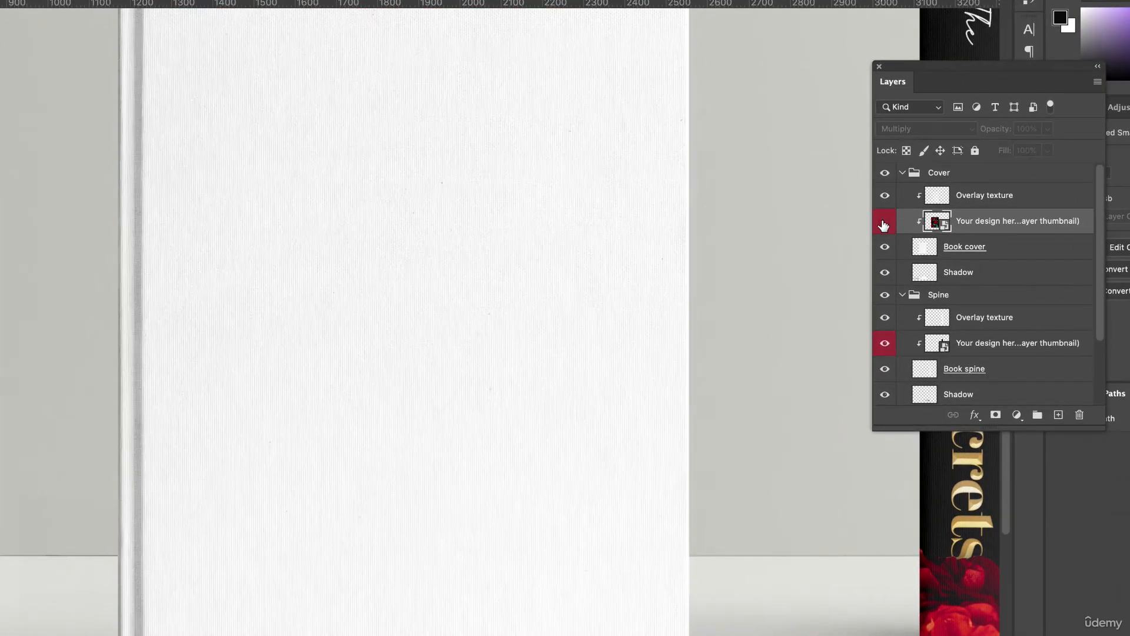
left_click(884, 222)
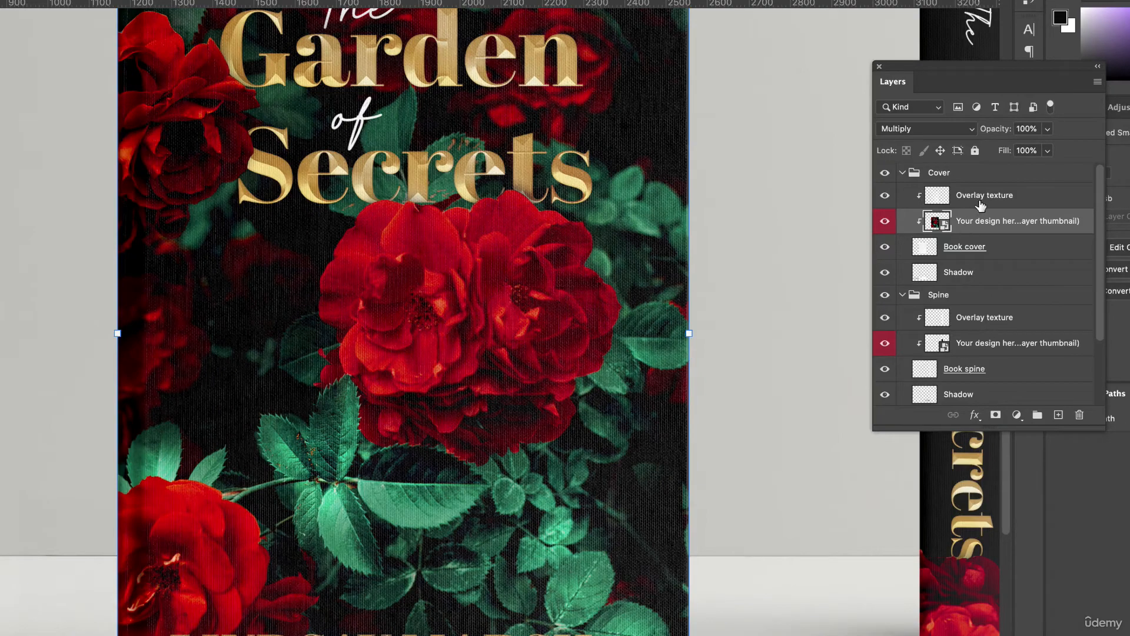
left_click(981, 203)
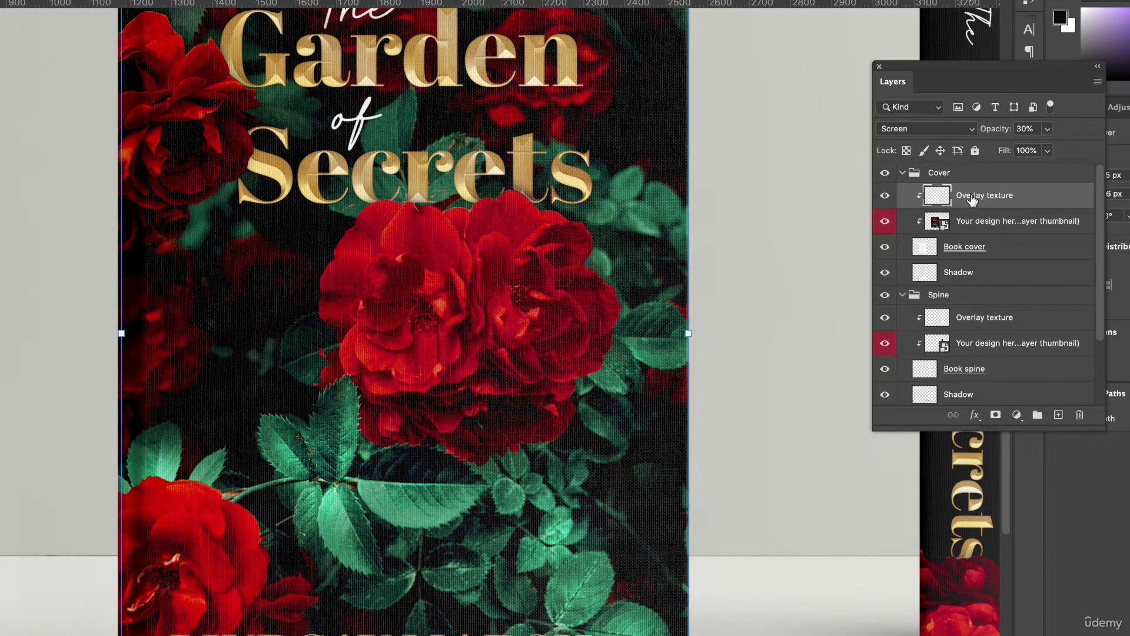
left_click_drag(928, 79, 773, 86)
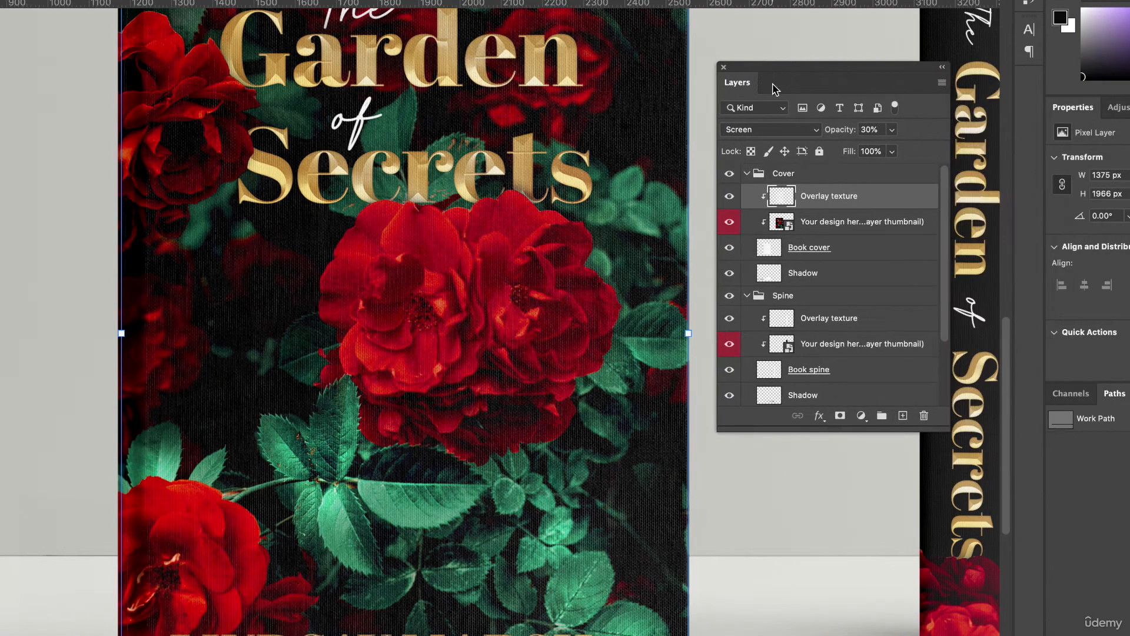
left_click(730, 198)
left_click(730, 198)
Lower the opacity of the Cover group's Overlay texture layer to 9% and view both books
left_click(893, 131)
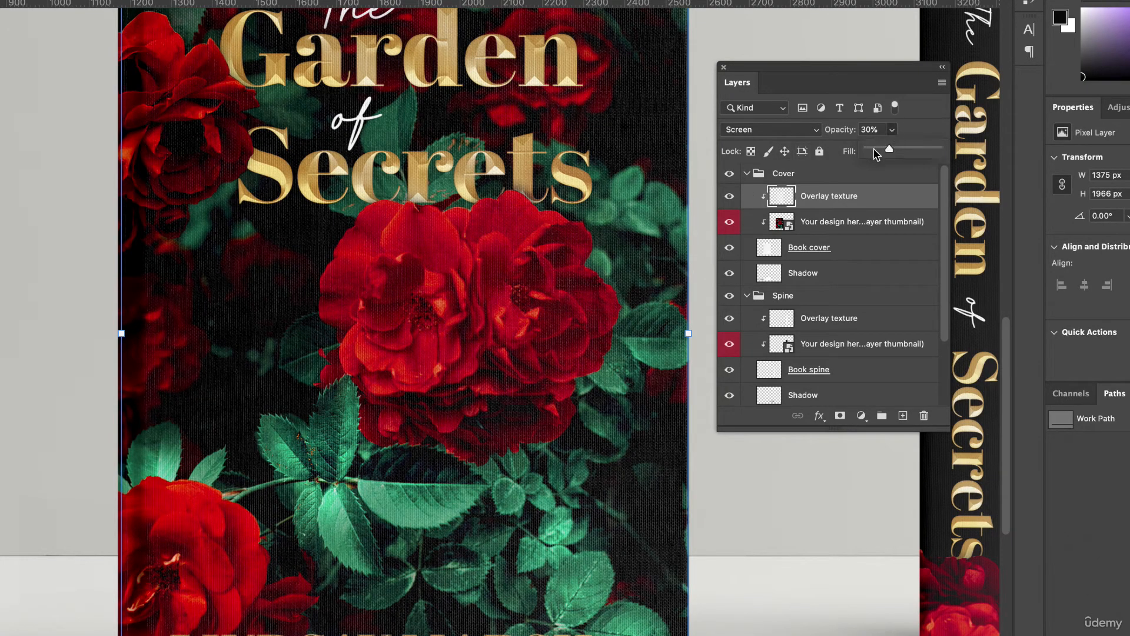
left_click(875, 152)
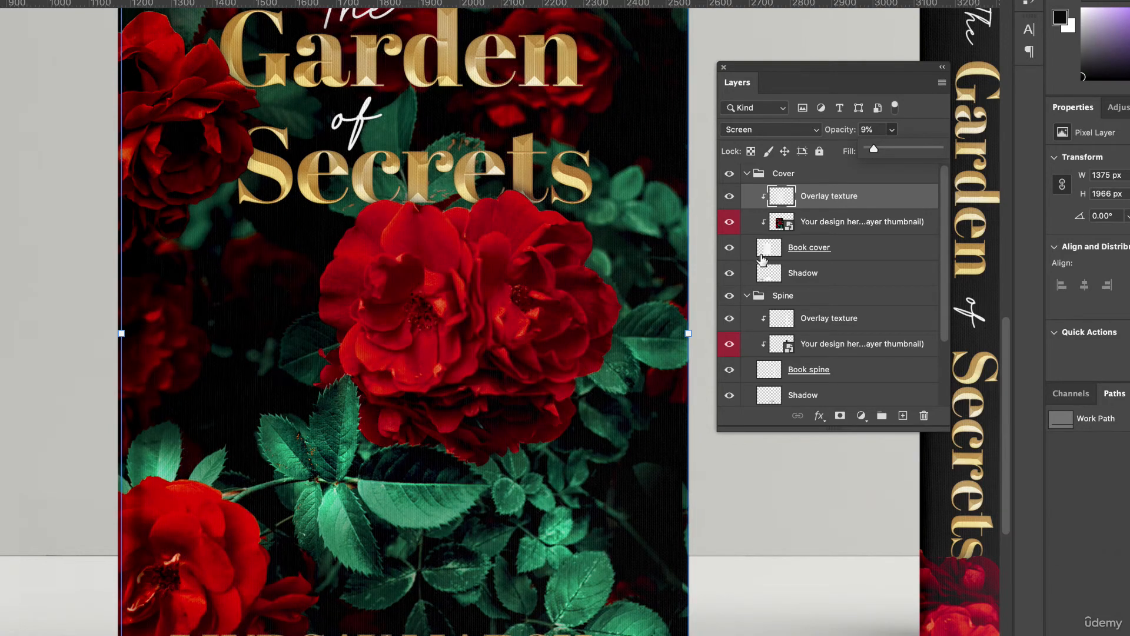
left_click(850, 206)
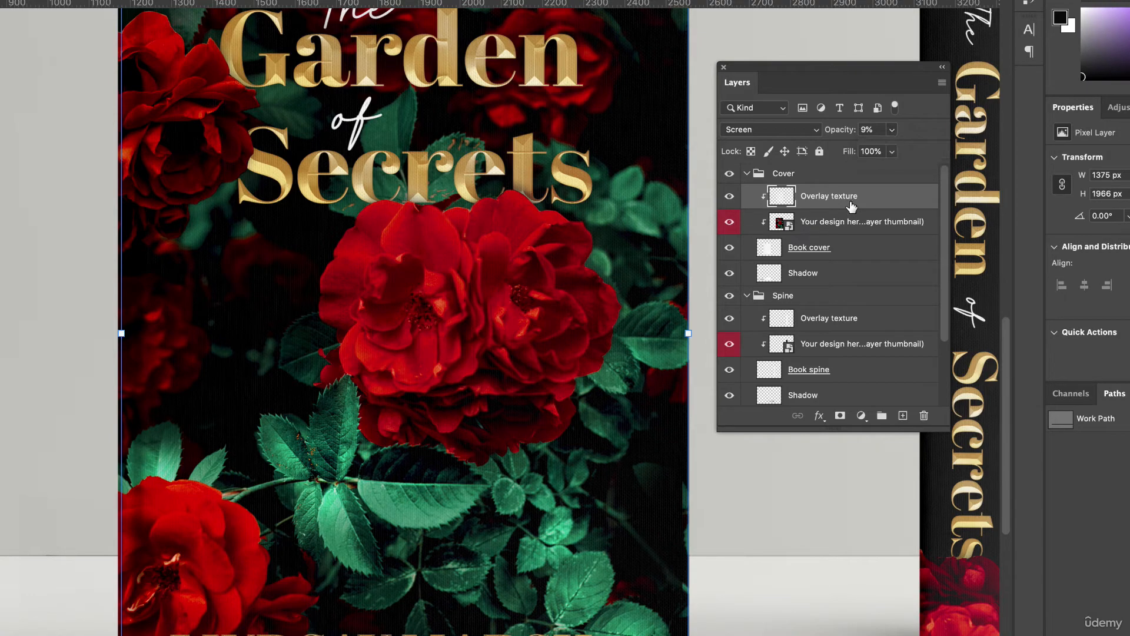
scroll(412, 436, "down", 5)
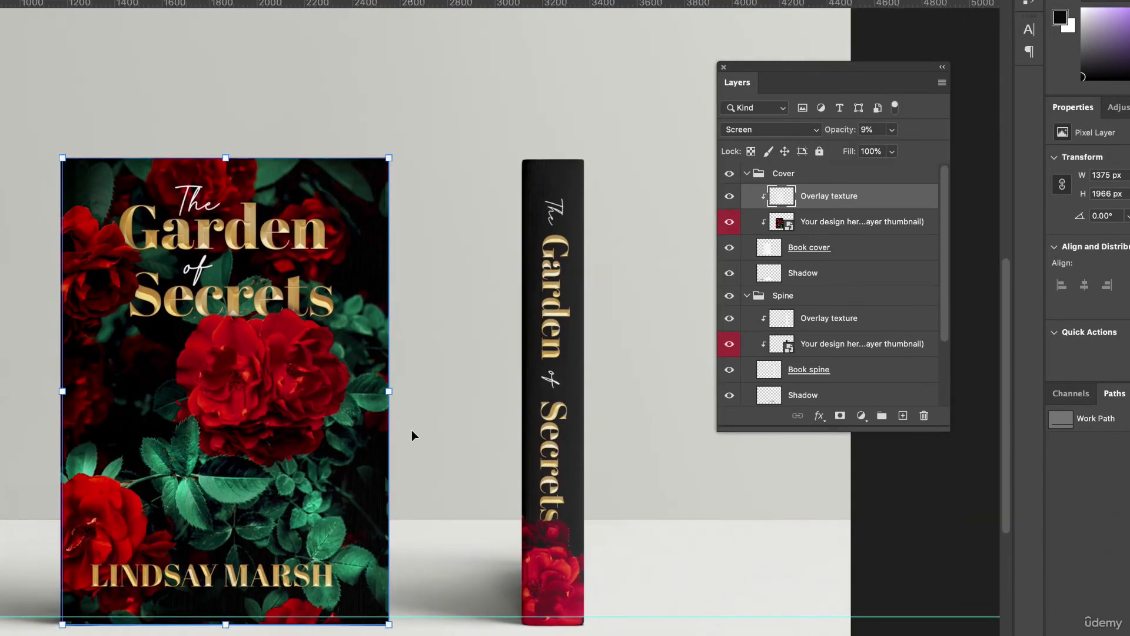
Check what the Cover group's Book cover and Shadow layers contribute by hiding and reshowing each one
left_click(730, 248)
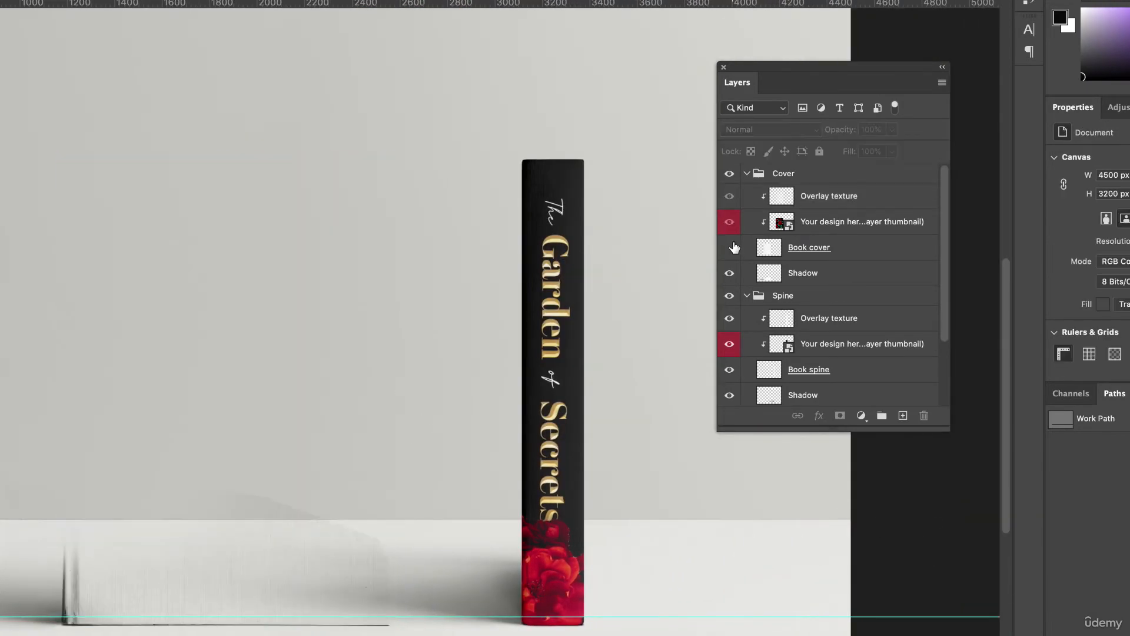
left_click(730, 247)
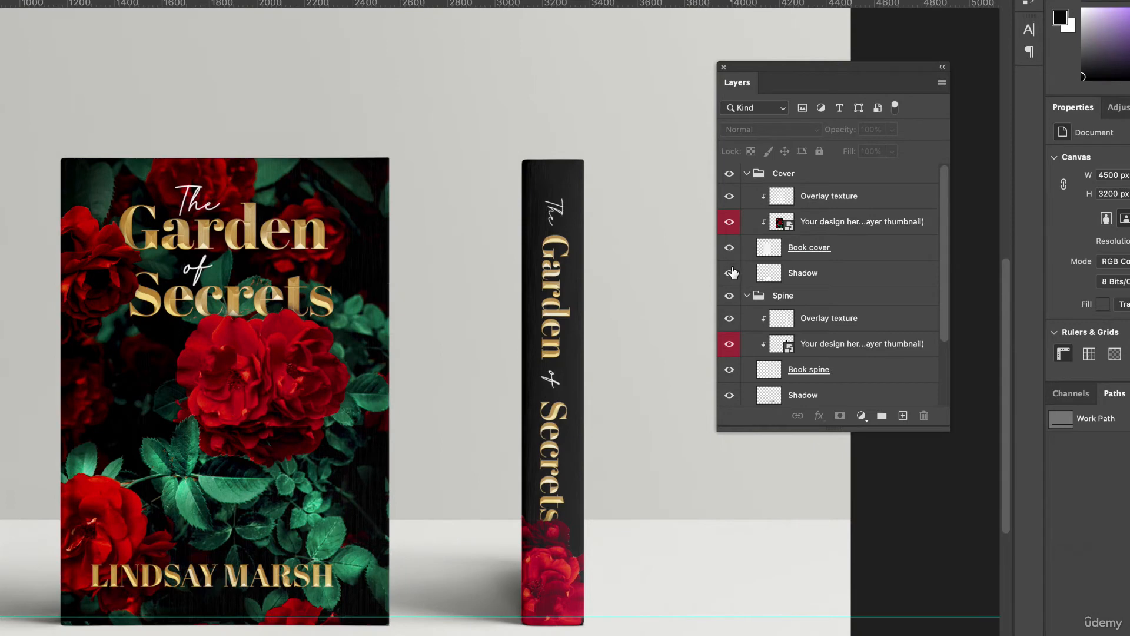
left_click(731, 274)
left_click(730, 274)
Examine the soft shadow at the base of the front cover up close, with the Book cover and Shadow layers turned off and on
scroll(403, 458, "left", 10)
scroll(403, 458, "down", 3)
key("super+plus")
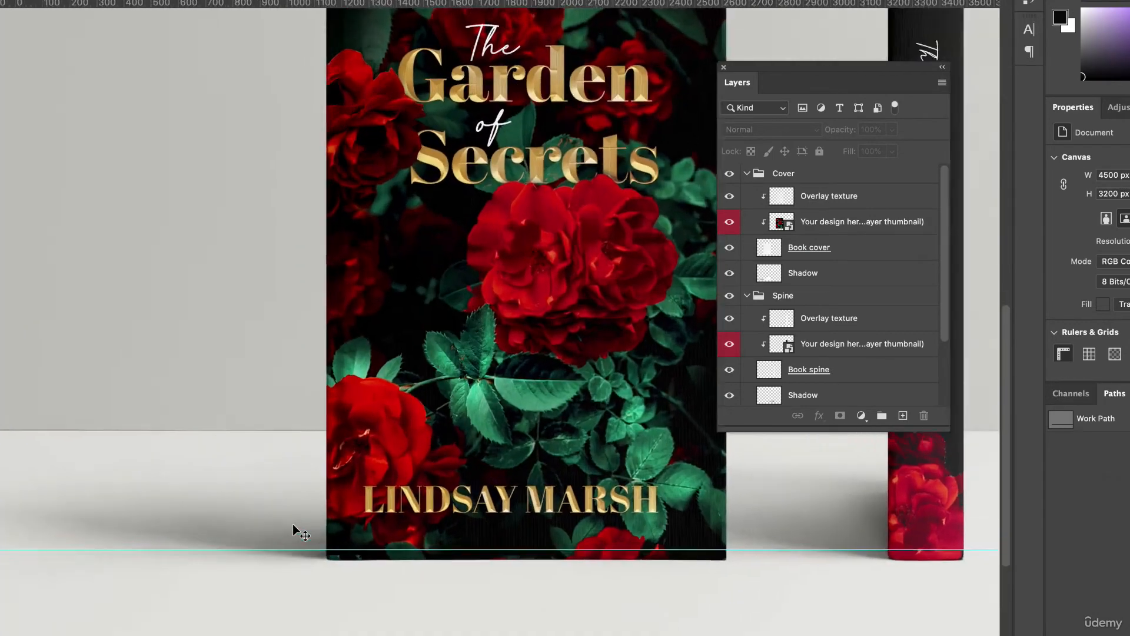
scroll(292, 524, "left", 3)
scroll(293, 524, "left", 2)
scroll(293, 524, "down", 1)
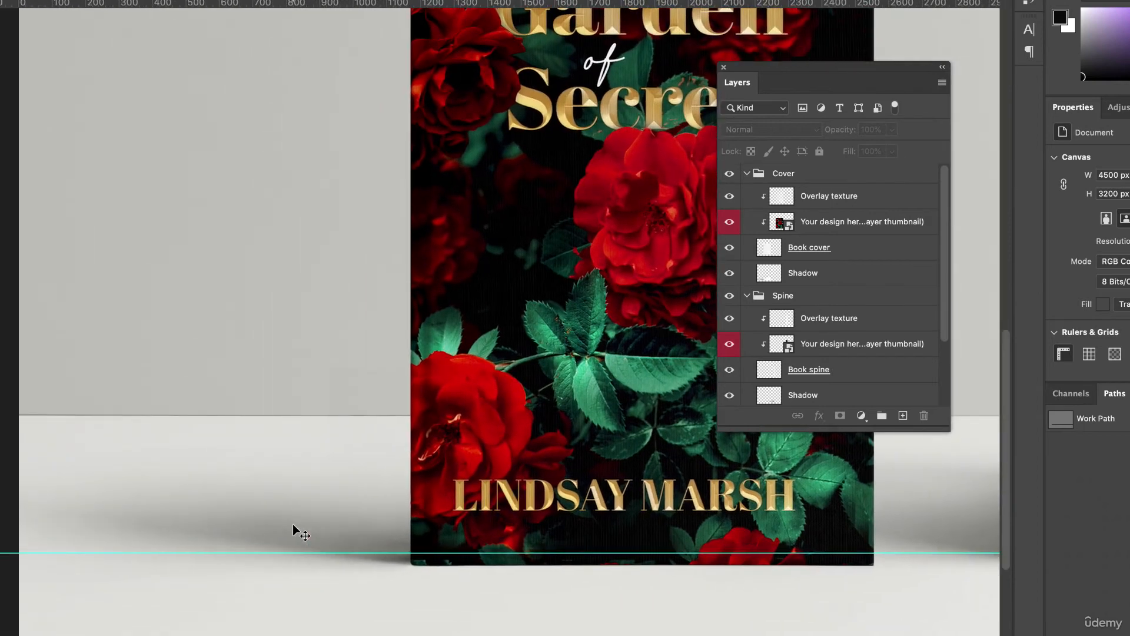
left_click(732, 248)
left_click(731, 247)
left_click(731, 273)
left_click(731, 275)
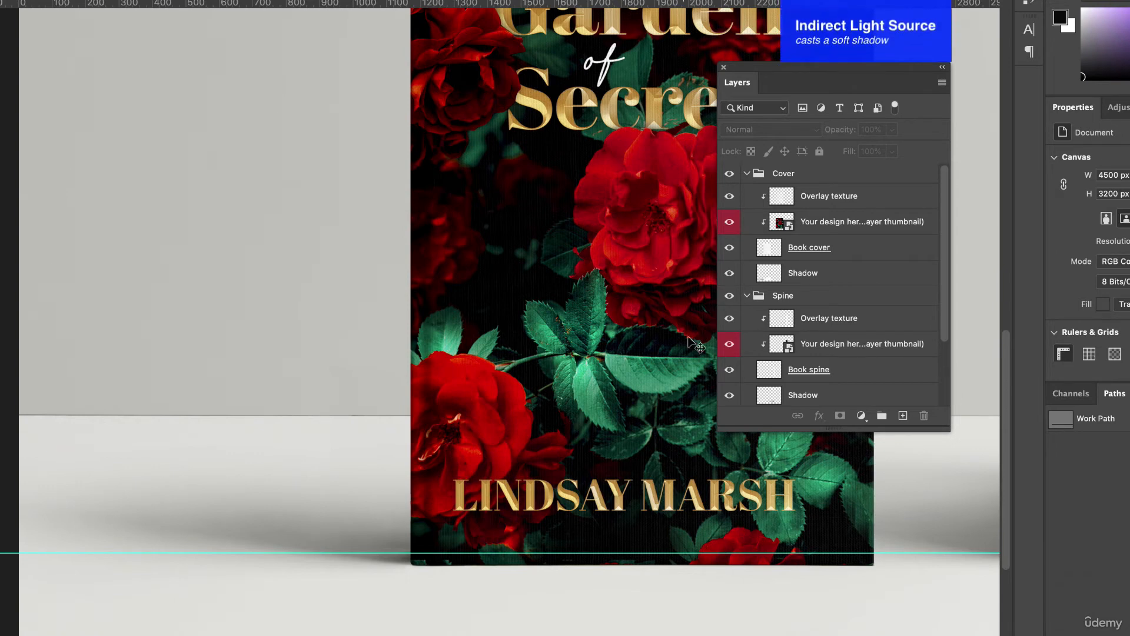
left_click(728, 247)
left_click(729, 247)
left_click(729, 273)
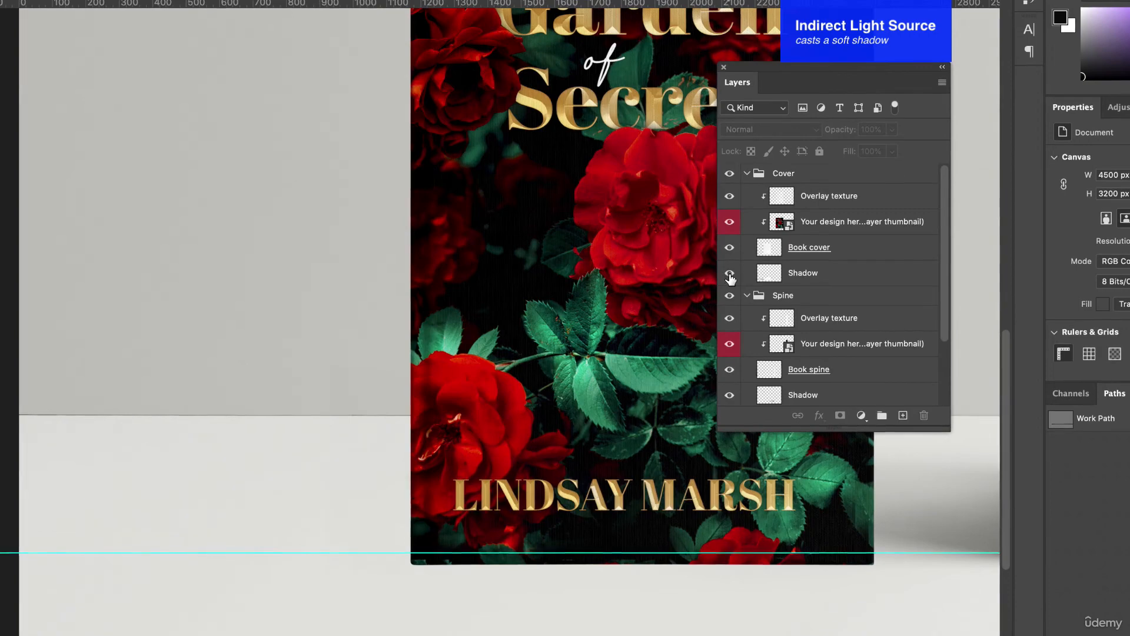
left_click(729, 273)
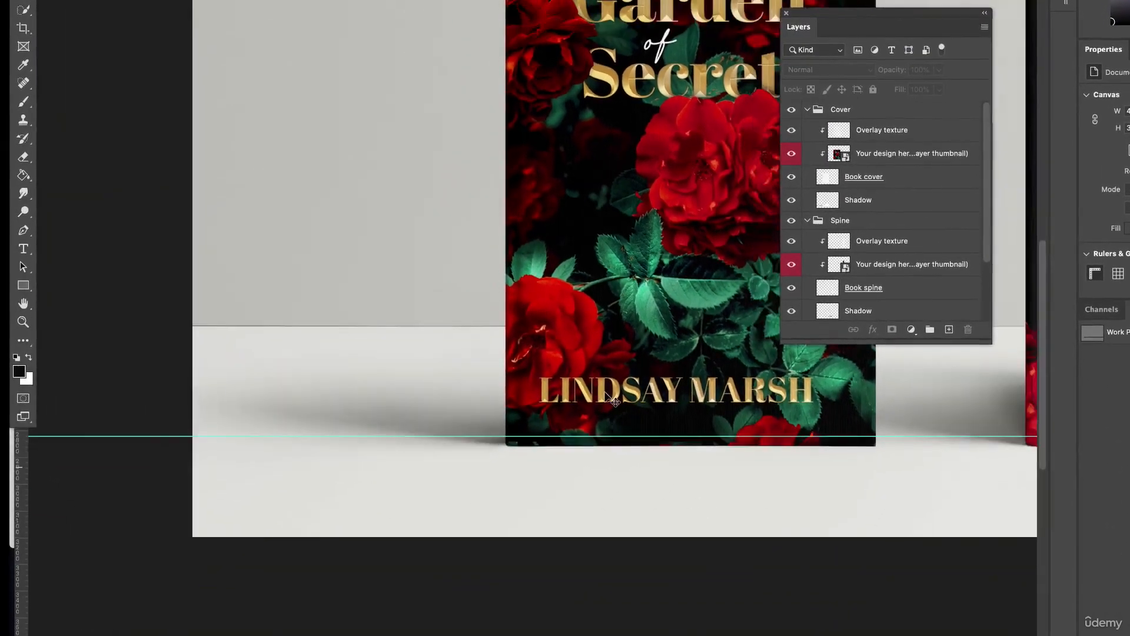
Recolor the Change background color layer, trying red, green, black and gold tones sampled from the cover art, and apply a golden brown
key("super+0")
scroll(886, 274, "down", 3)
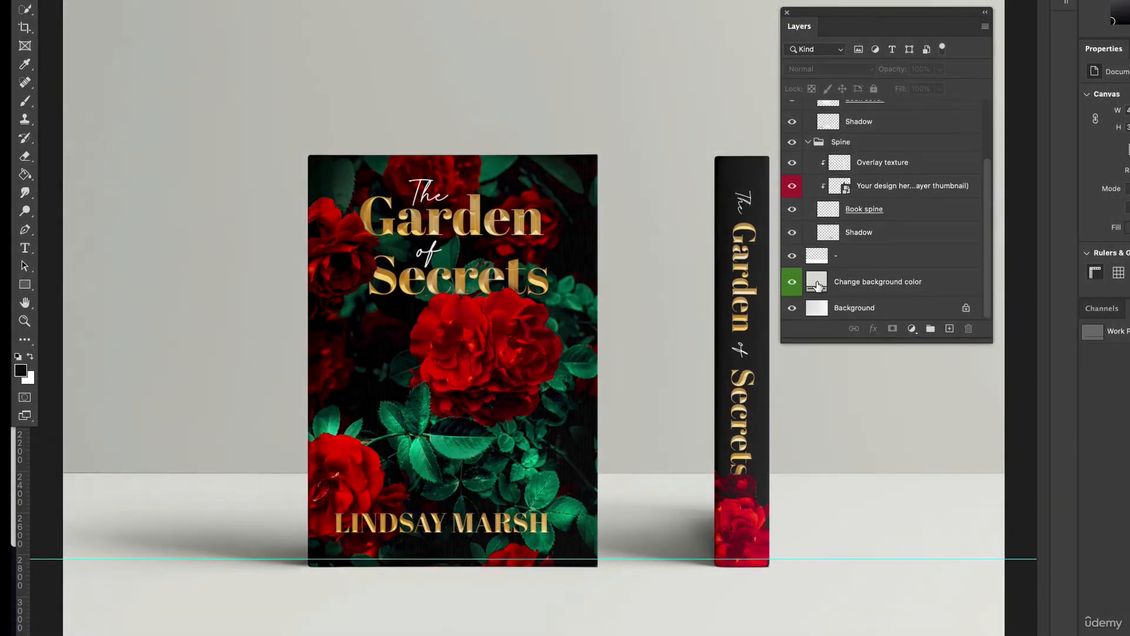
double_click(818, 286)
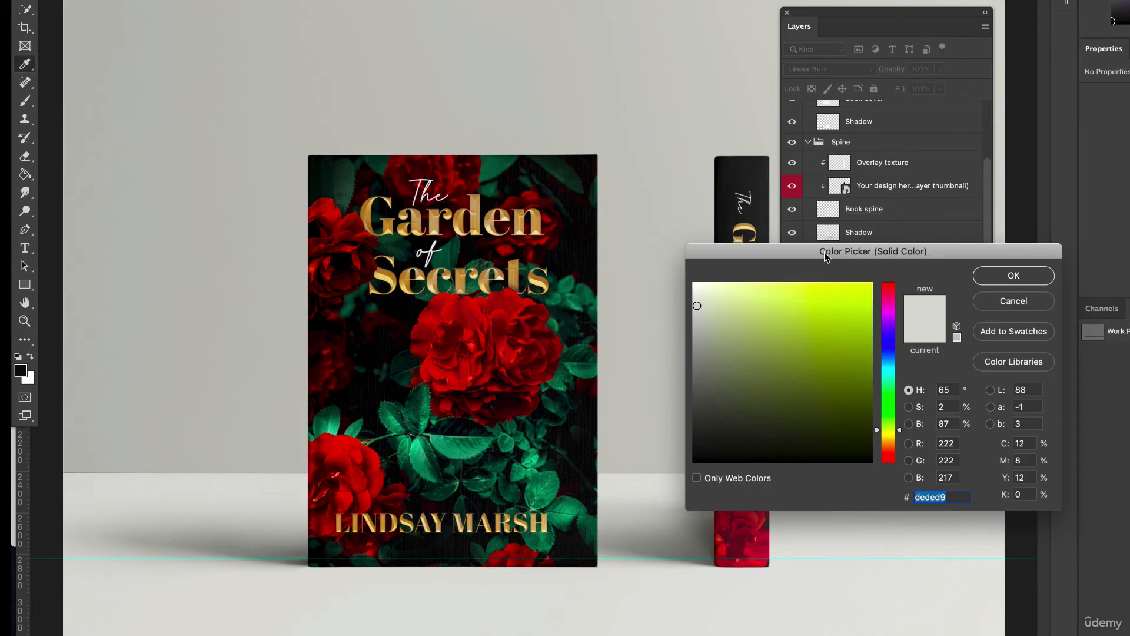
left_click(995, 301)
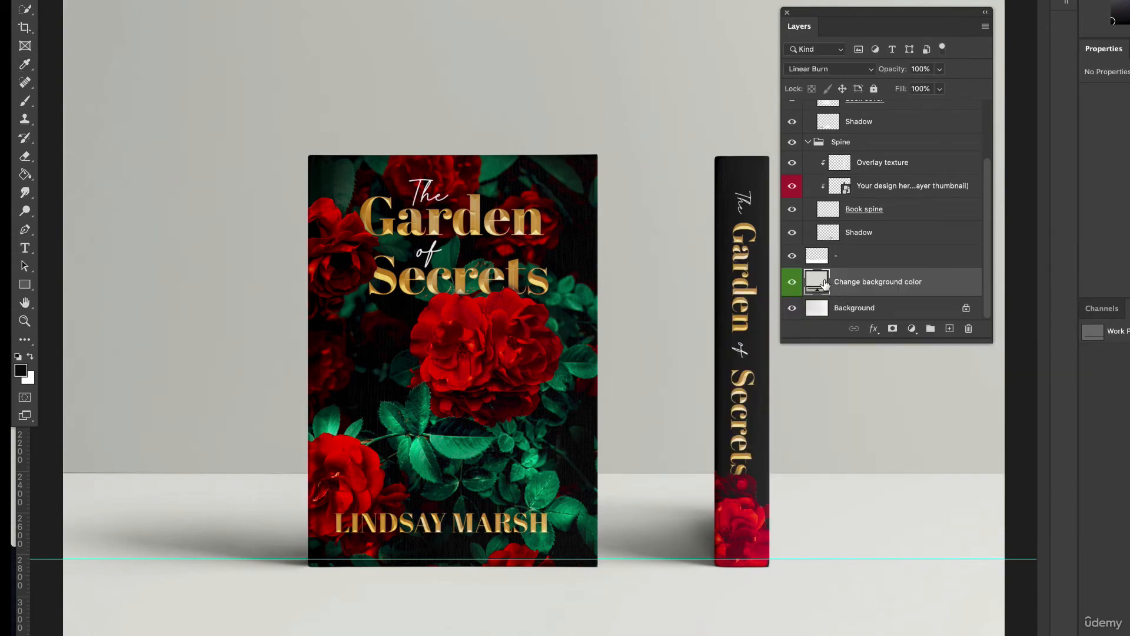
double_click(822, 285)
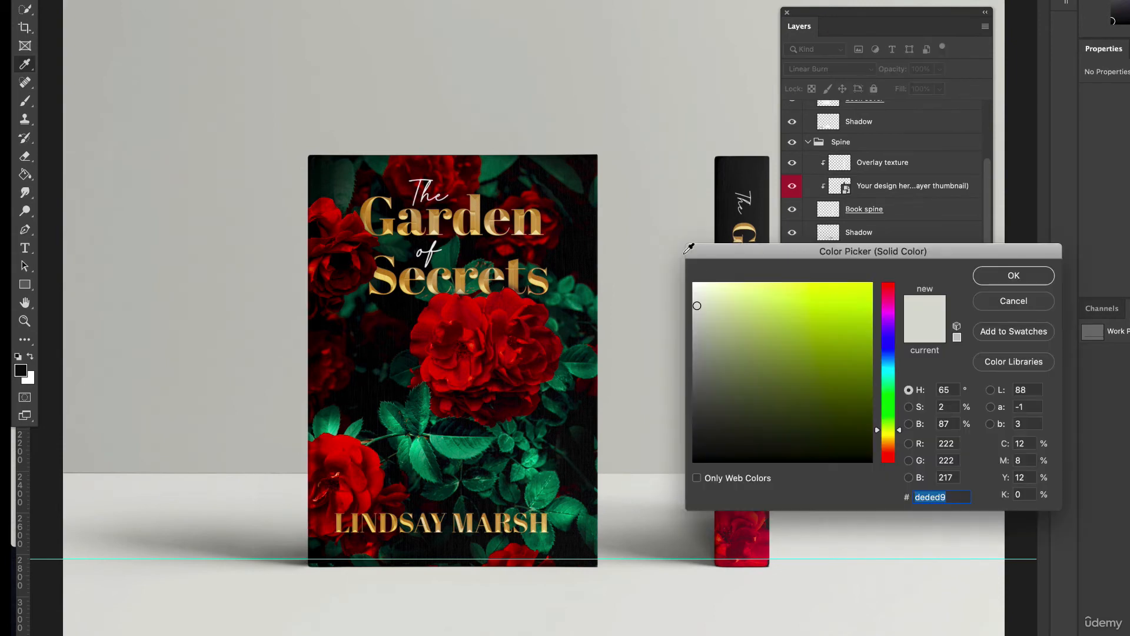
left_click(573, 210)
left_click(513, 293)
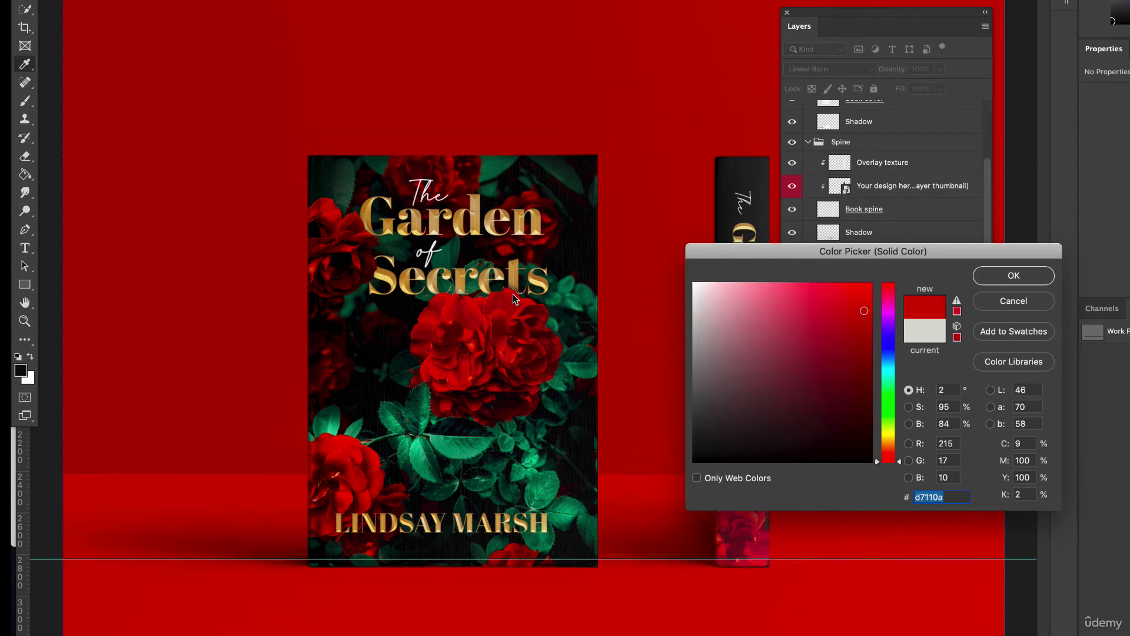
left_click(572, 285)
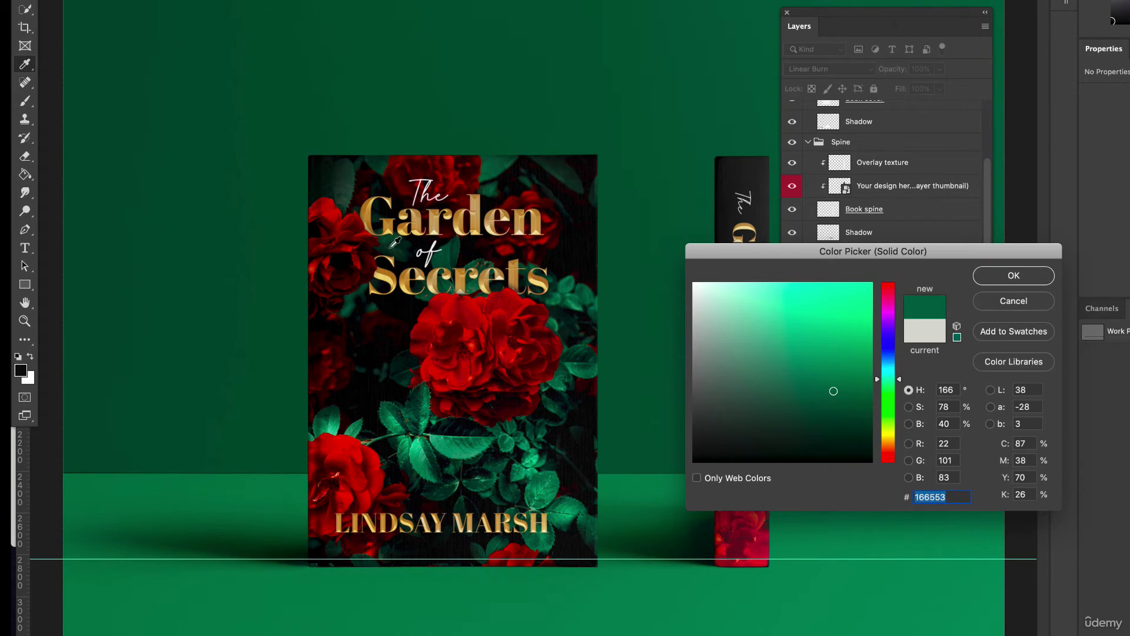
left_click(463, 308)
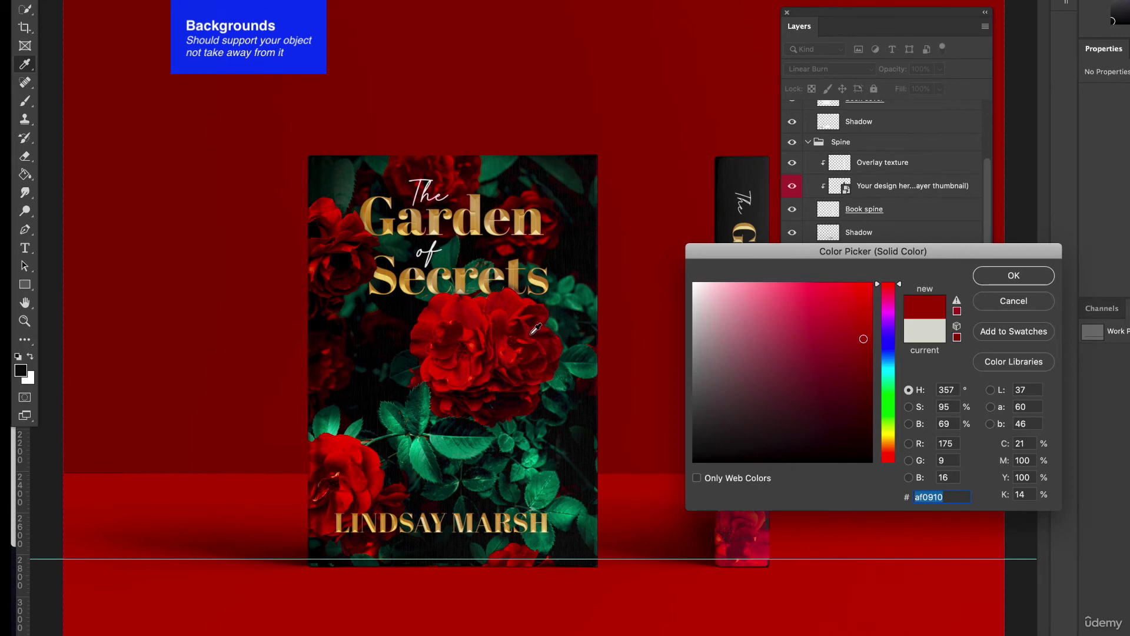
left_click(461, 422)
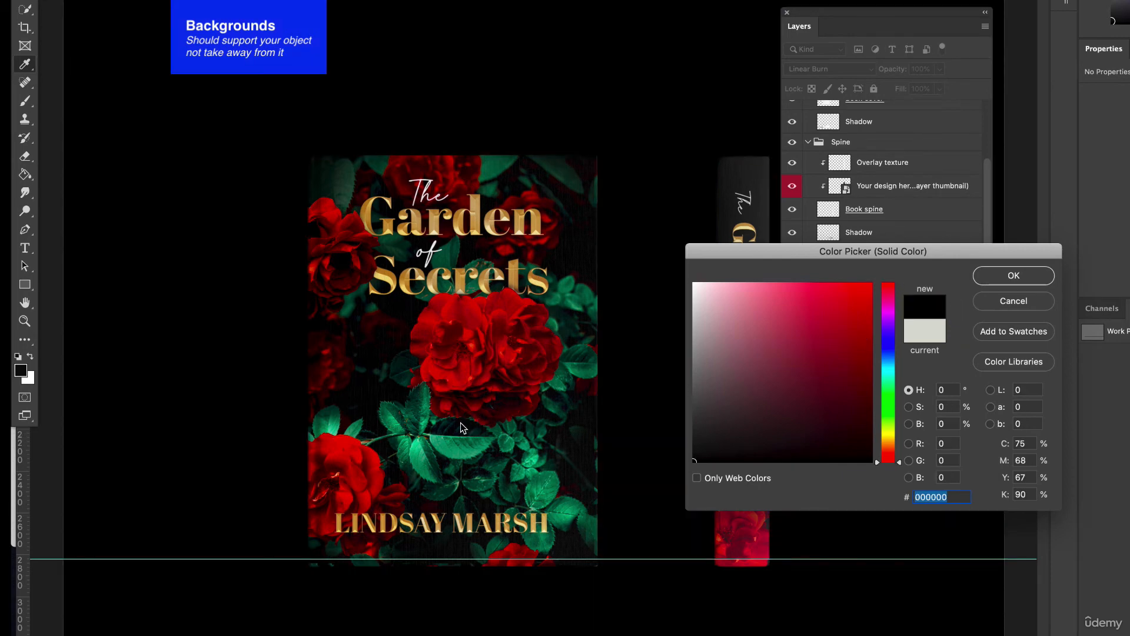
left_click(466, 449)
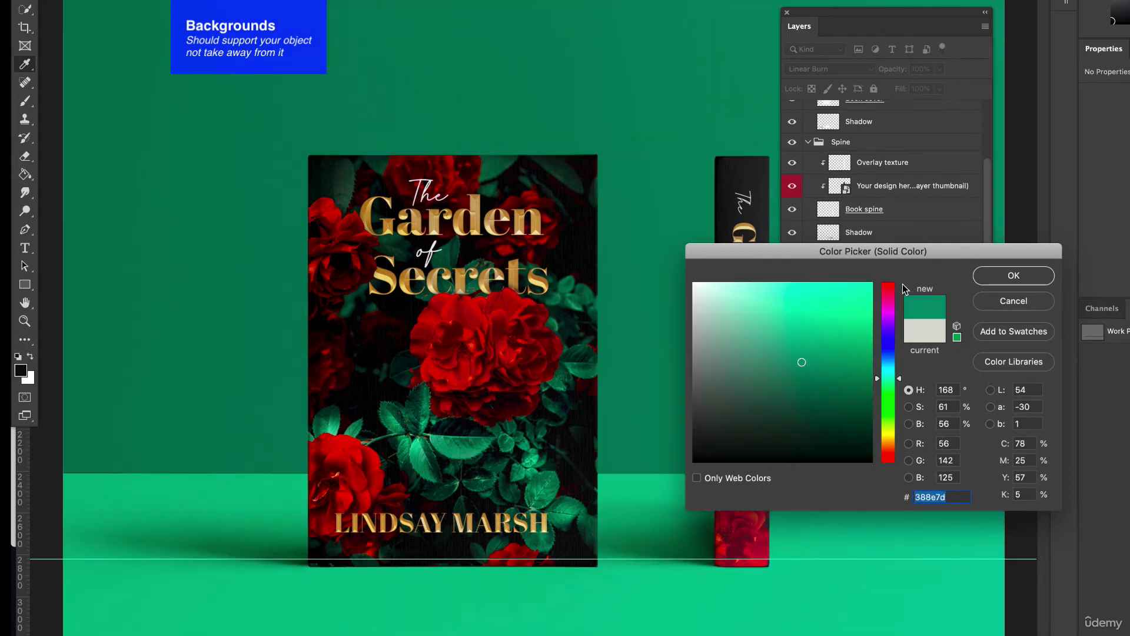
left_click(518, 261)
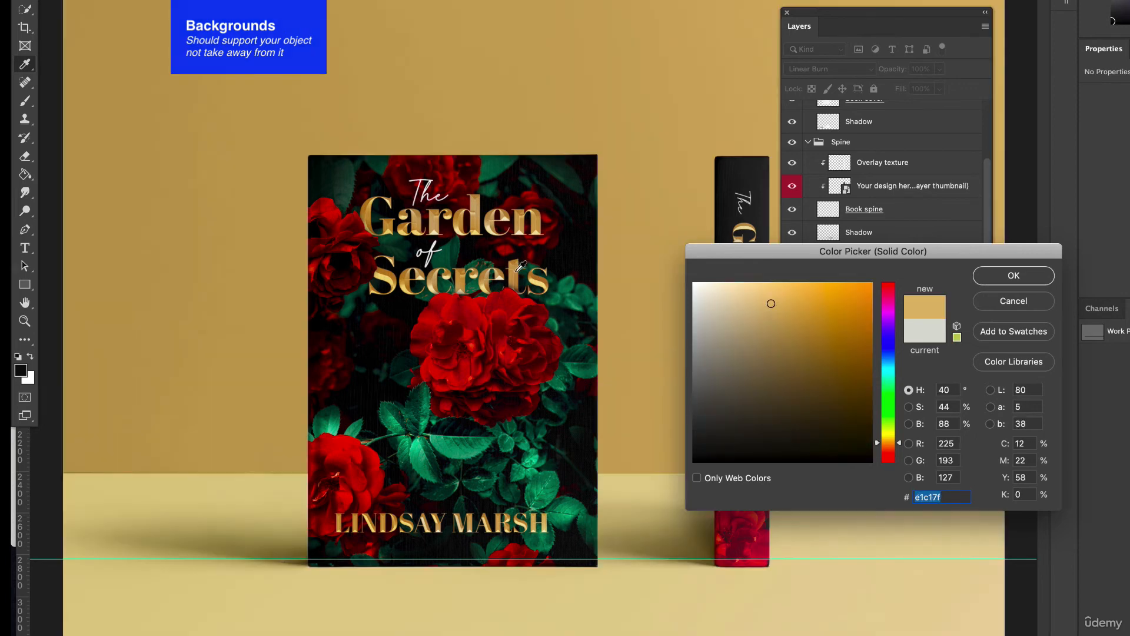
left_click(521, 274)
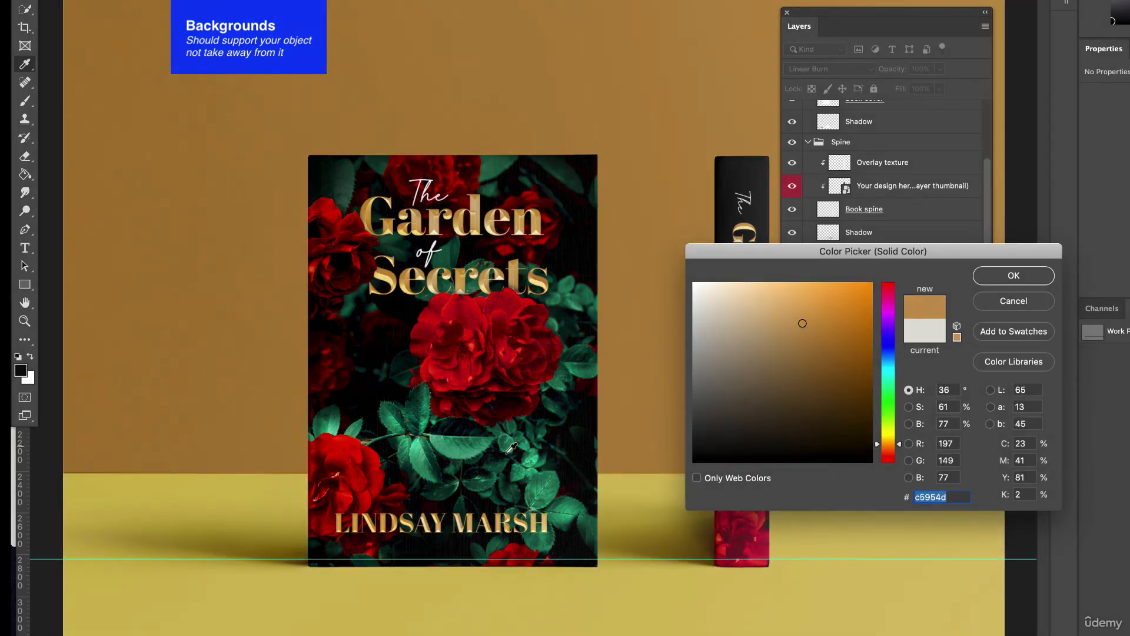
left_click(559, 487)
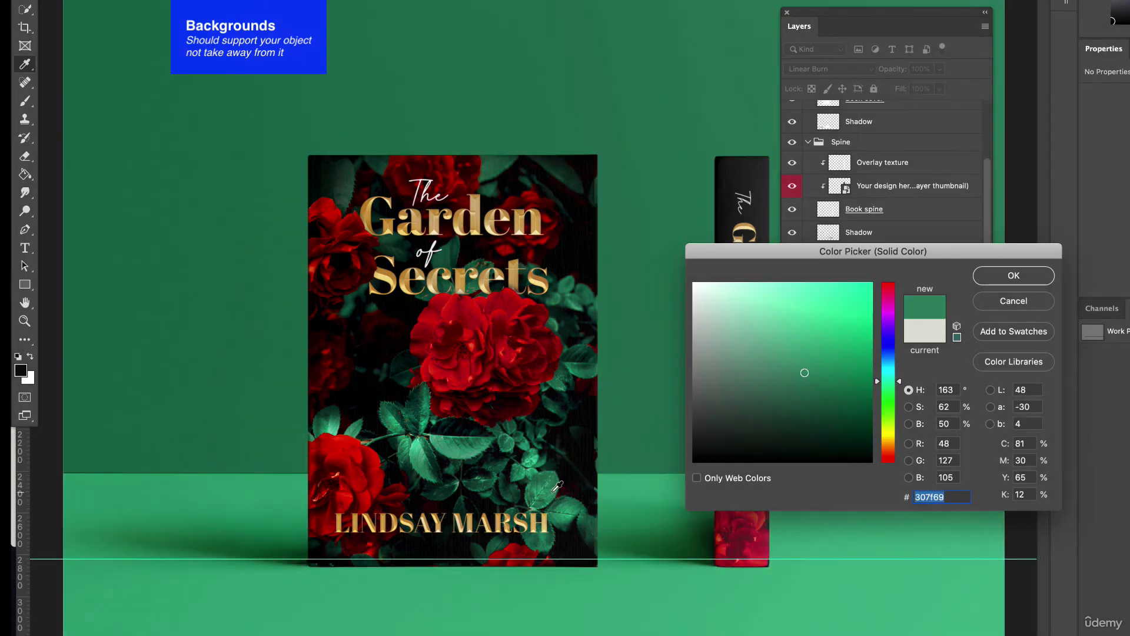
left_click(985, 281)
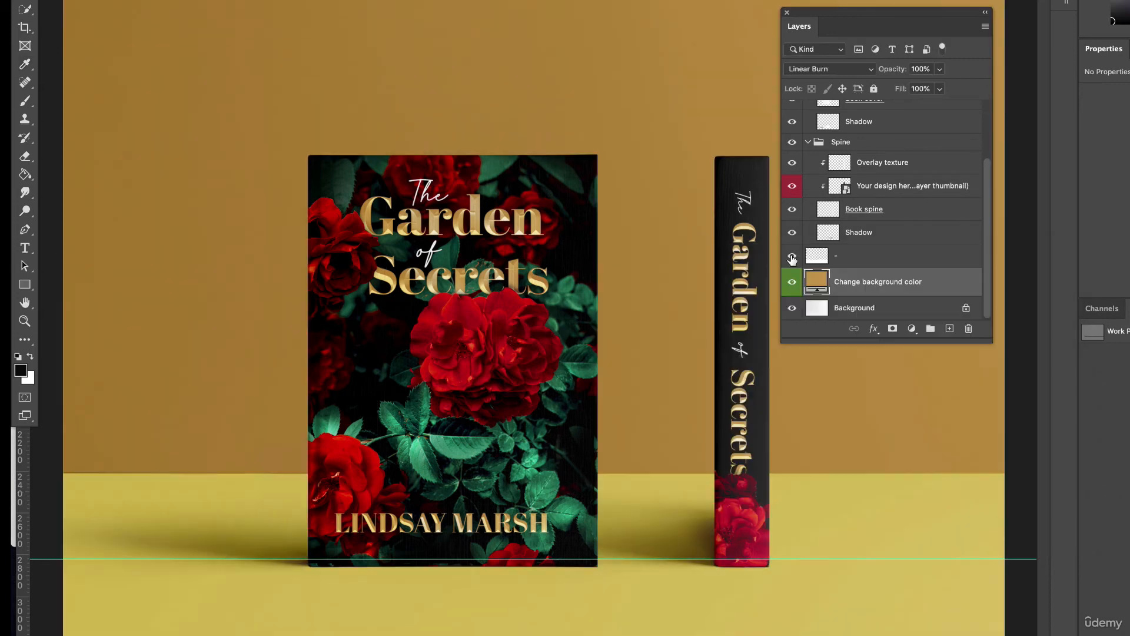
Compare the golden backdrop with the "-" layer above the background color hidden and shown
left_click(792, 257)
left_click(791, 256)
left_click(792, 256)
left_click(791, 256)
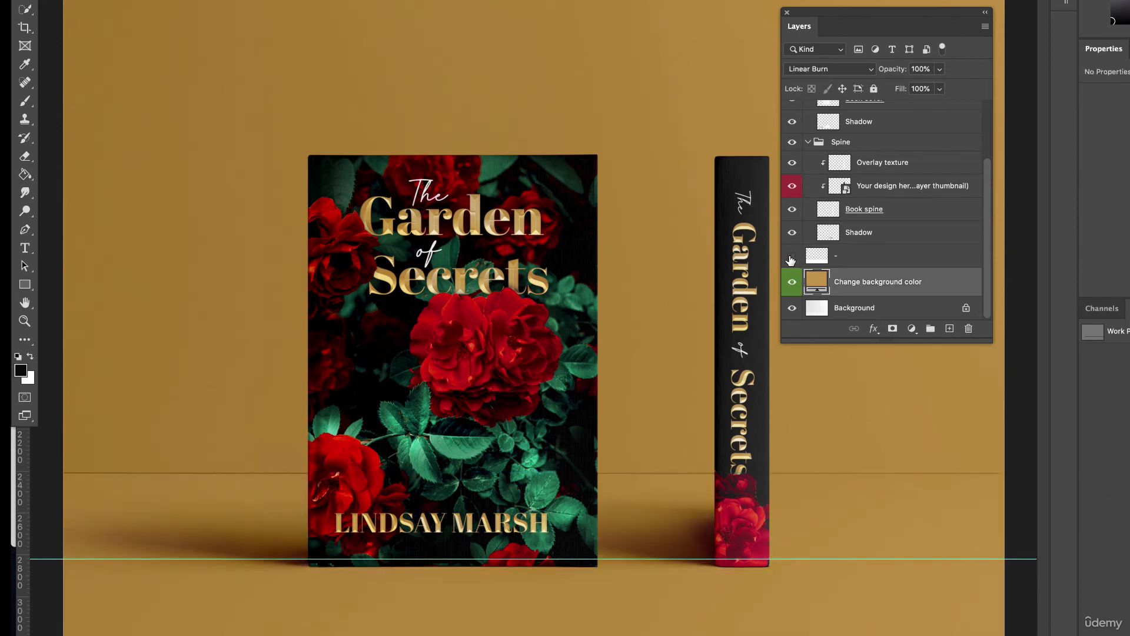
left_click(791, 256)
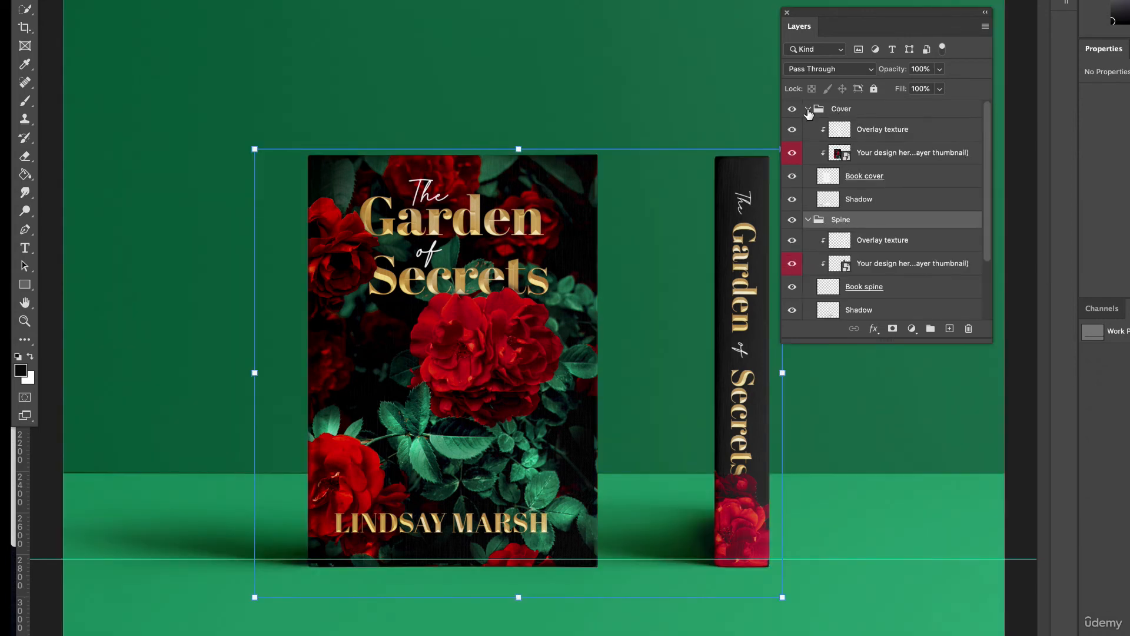
Collapse the Cover group, keep the Spine group expanded, and view the spine up close with no layer selected
left_click(807, 110)
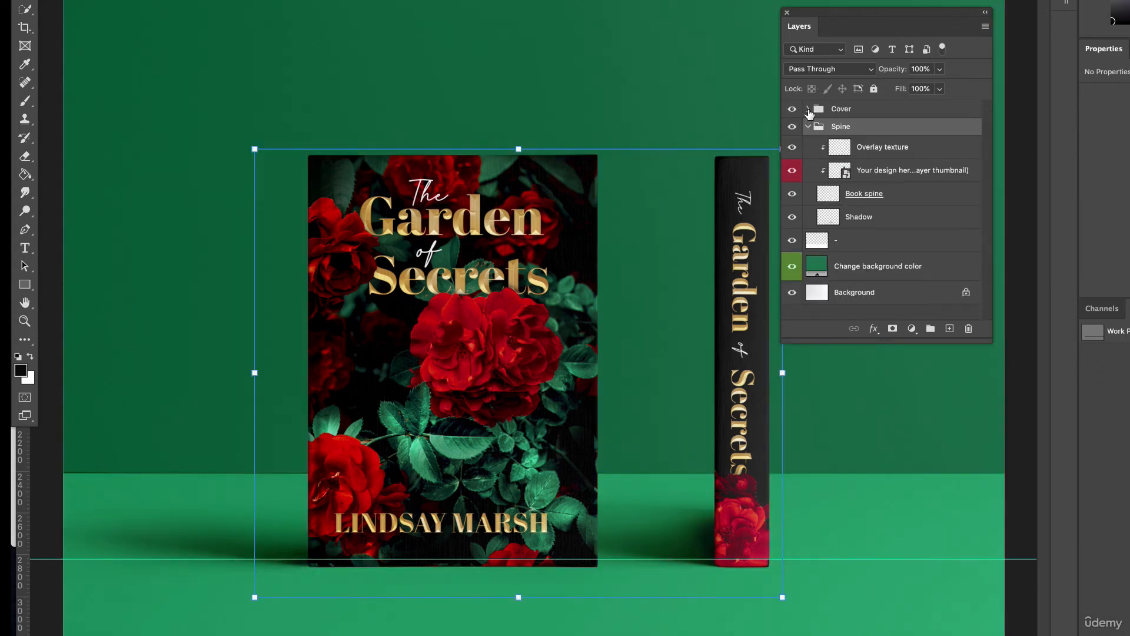
left_click(808, 127)
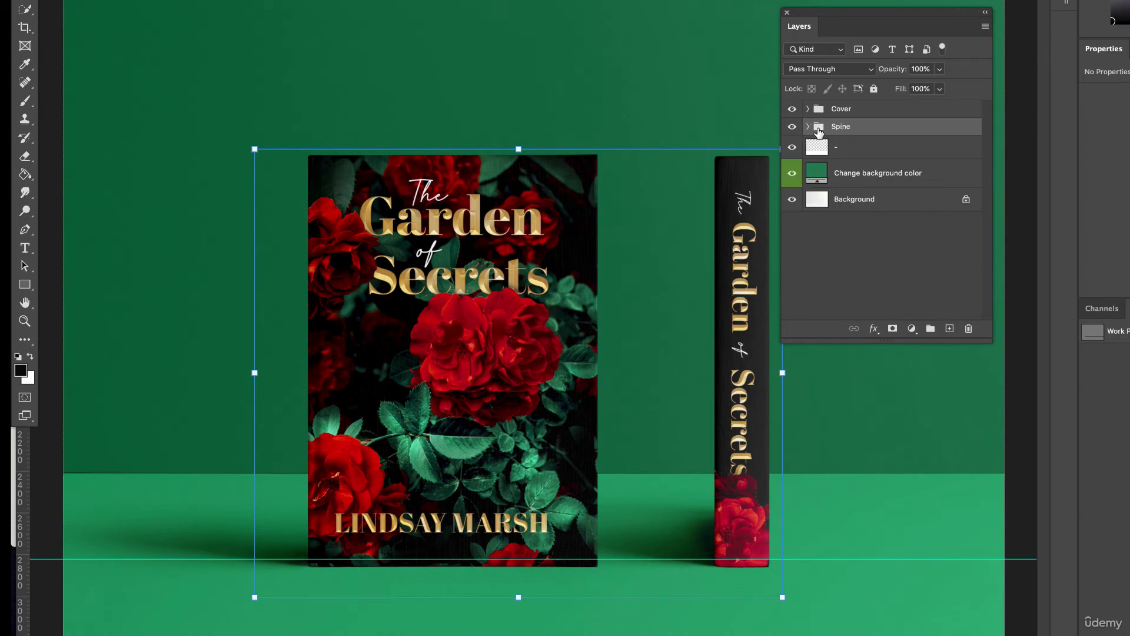
left_click(809, 127)
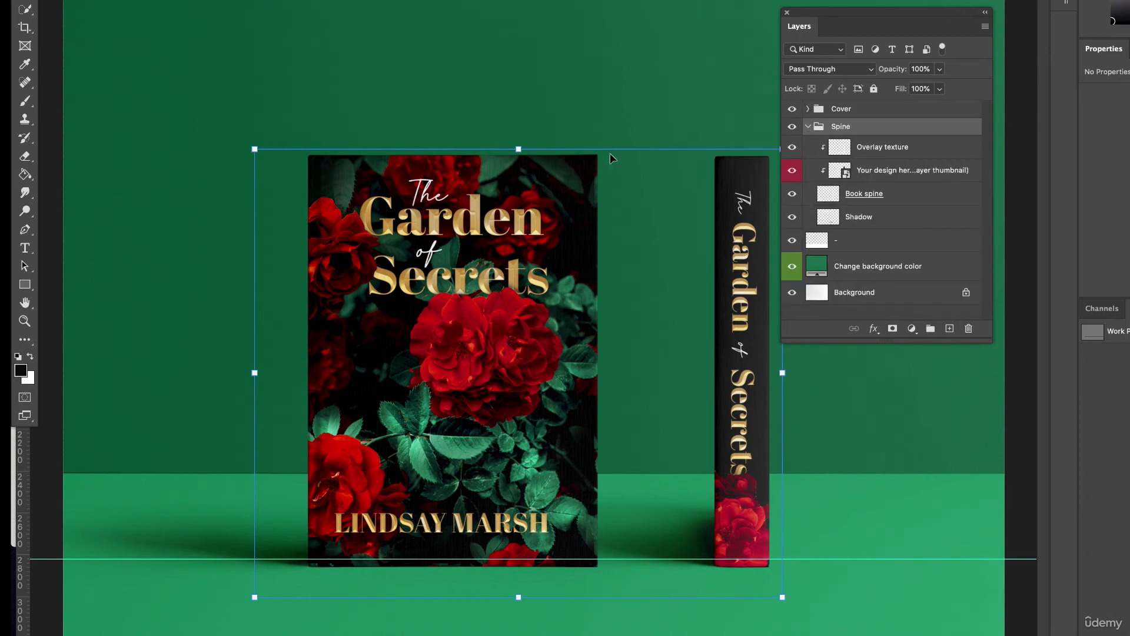
scroll(610, 159, "up", 5)
scroll(610, 159, "right", 9)
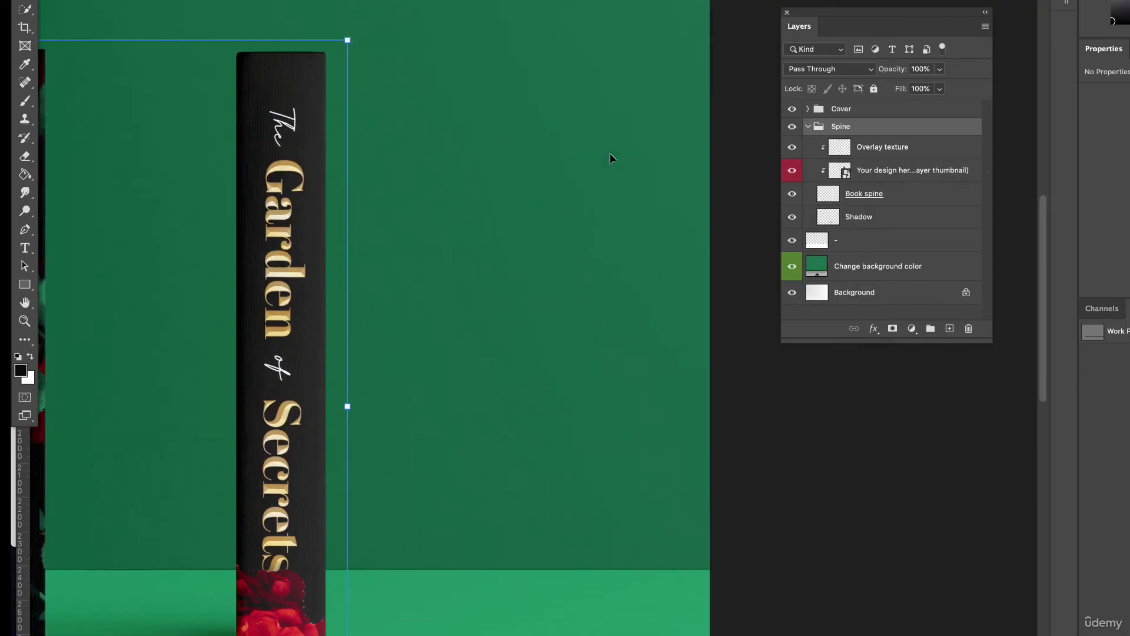
scroll(611, 159, "left", 3)
left_click(1011, 404)
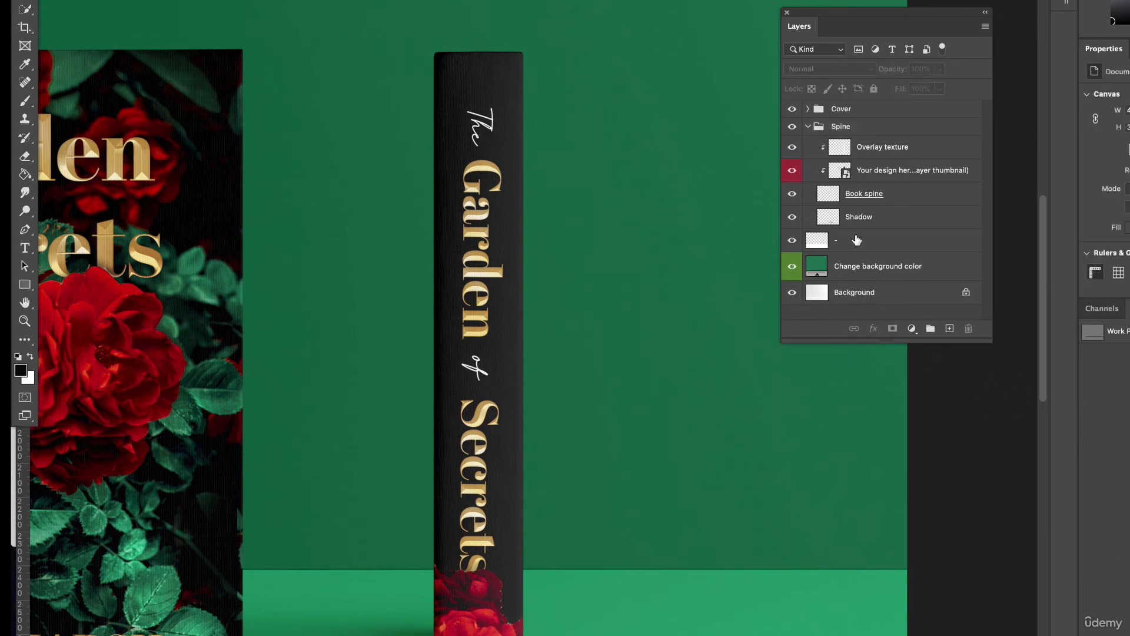
Compare the spine with its Overlay texture layer hidden and shown, leaving the texture turned on
left_click(863, 157)
left_click(792, 149)
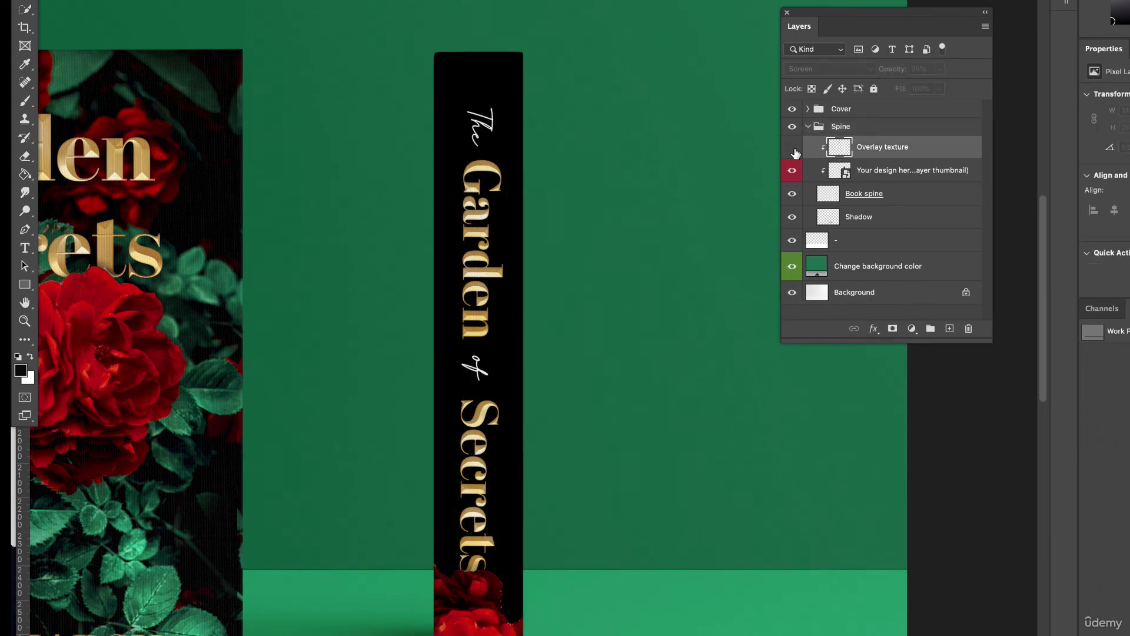
left_click(793, 152)
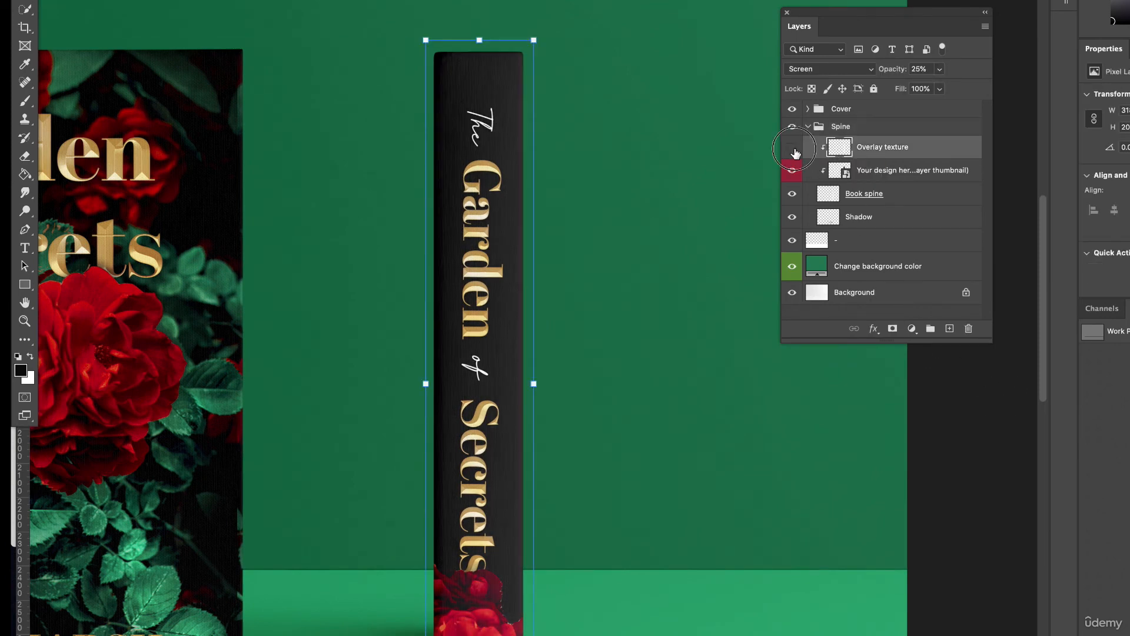
left_click(793, 151)
left_click(793, 152)
left_click(793, 151)
left_click(793, 152)
left_click(793, 152)
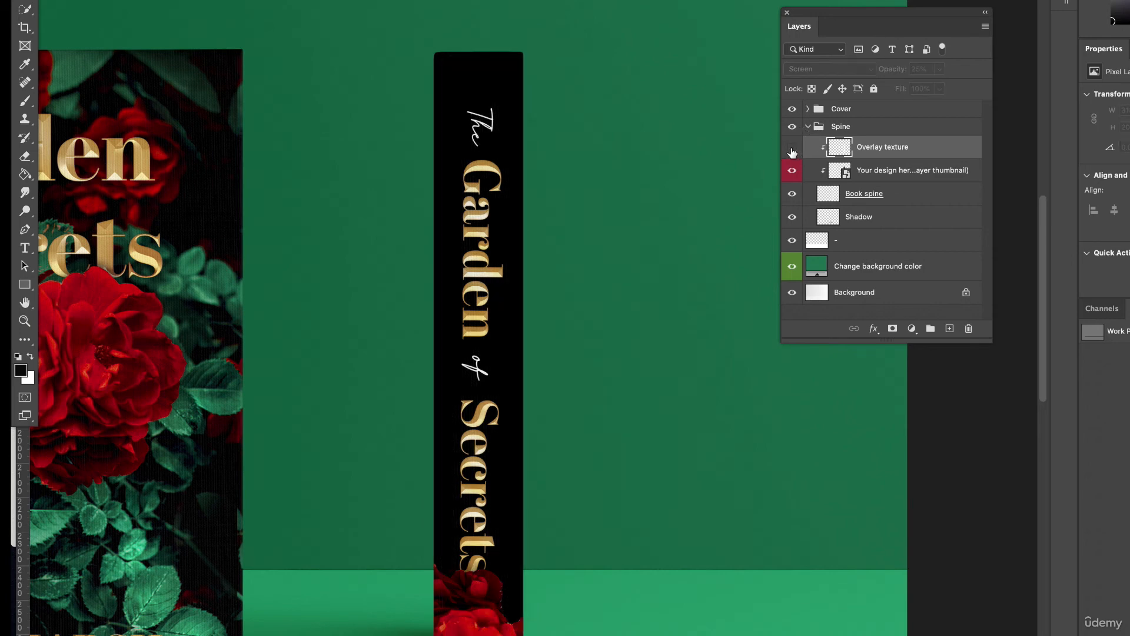
left_click(792, 152)
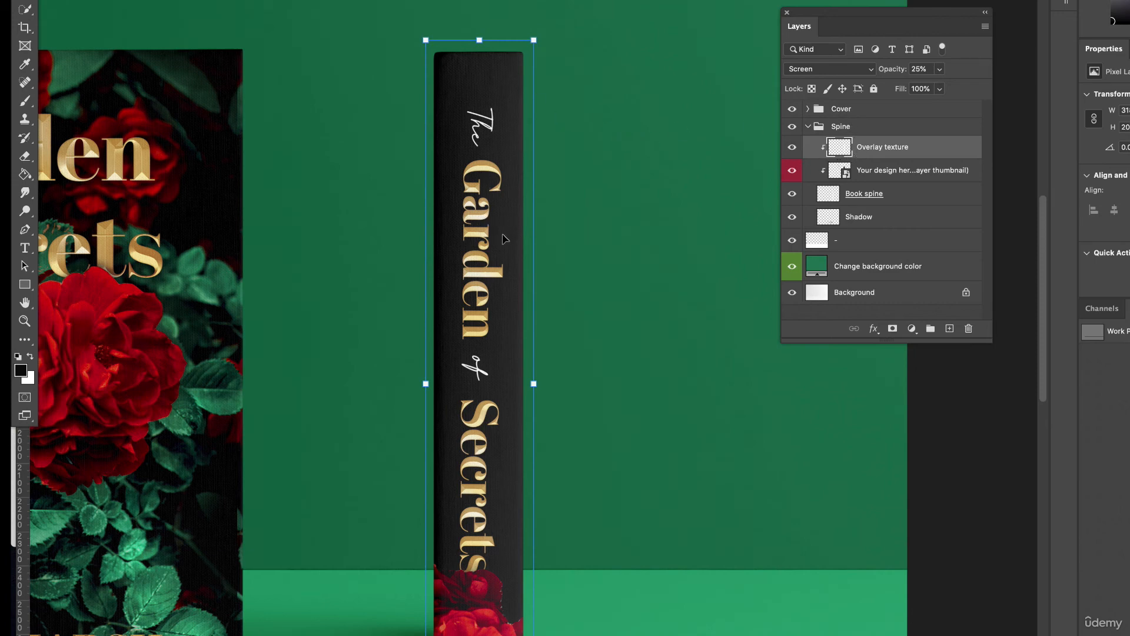
Adjust the opacity of the spine's Overlay texture layer to about 25%
left_click(940, 88)
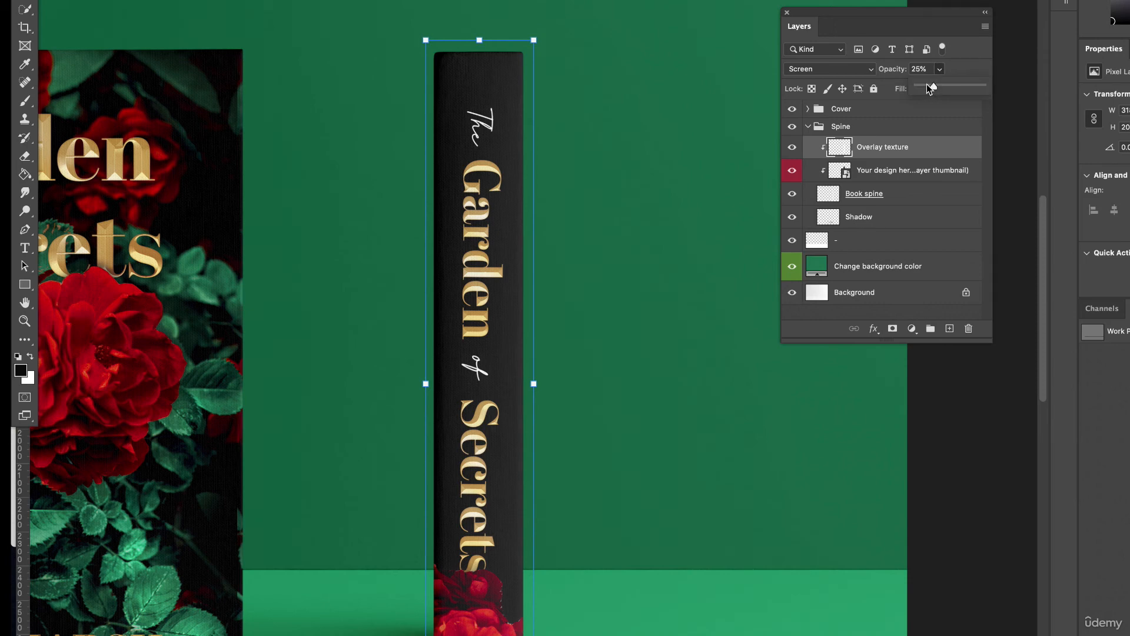
left_click_drag(929, 88, 932, 85)
left_click(599, 227)
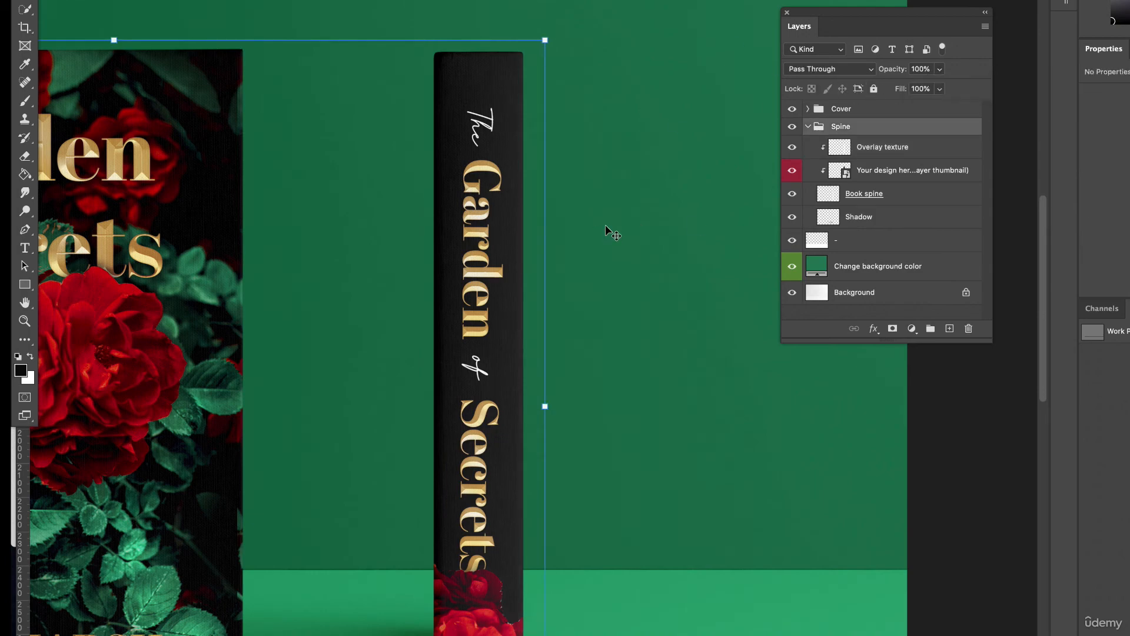
Recolor the Change background color layer to a dark red, #883e3e, and leave no layer selected
key("ctrl+0")
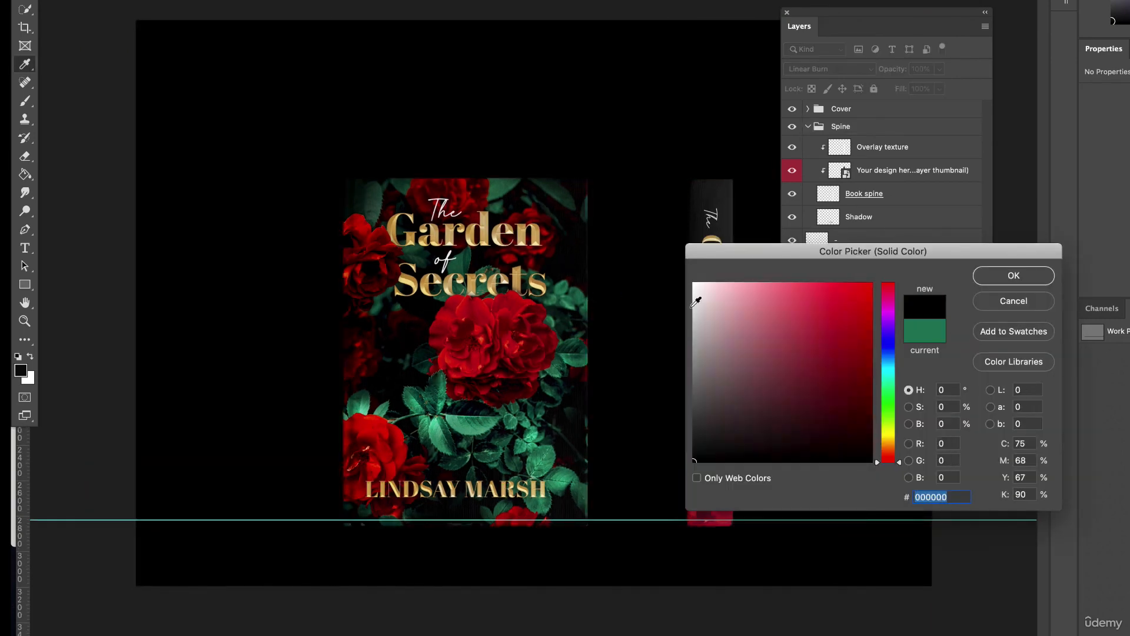
mouse_move(696, 303)
left_mouse_down()
mouse_move(725, 371)
mouse_move(790, 366)
left_mouse_up()
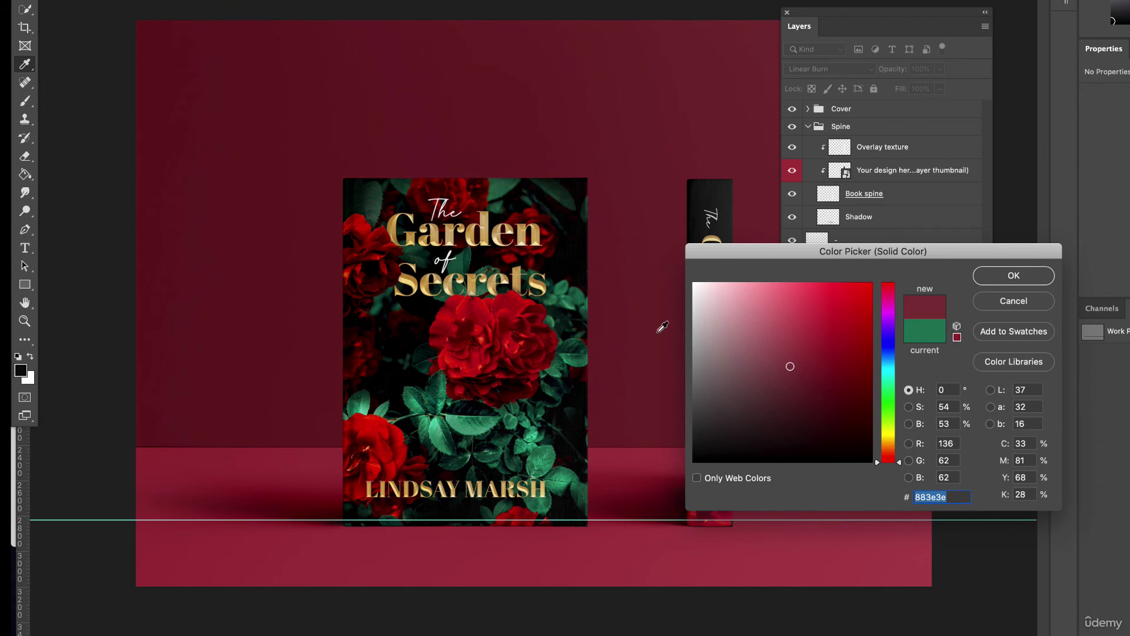
left_click(996, 281)
left_click(969, 566)
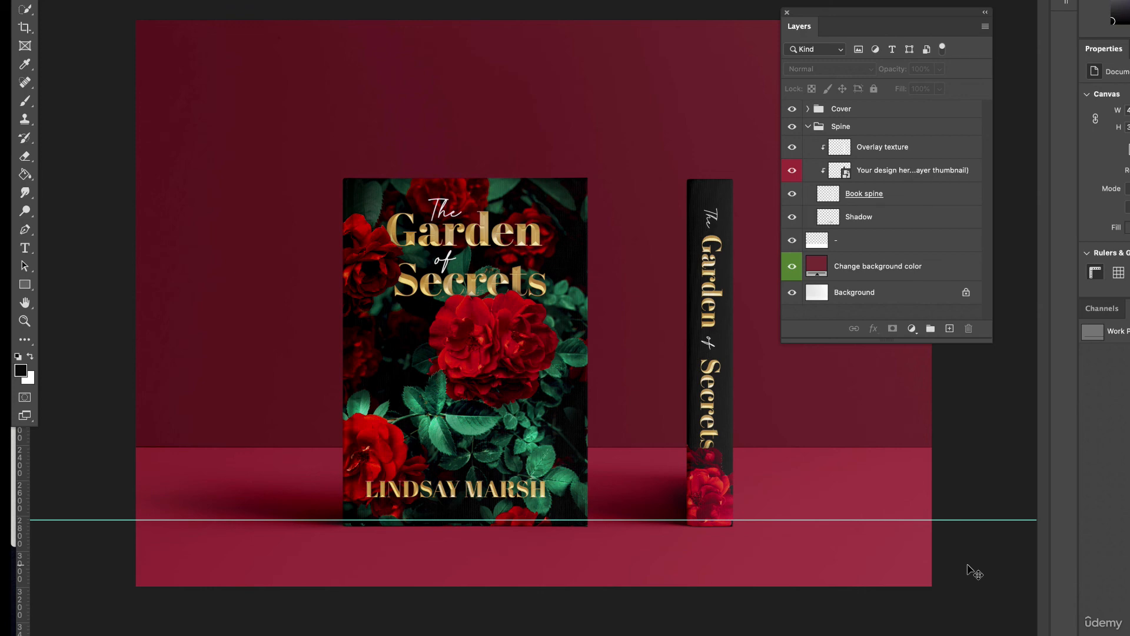
Open the spine's design smart object to inspect its artwork, close it to return to the mockup, and deselect the layer
left_click(840, 172)
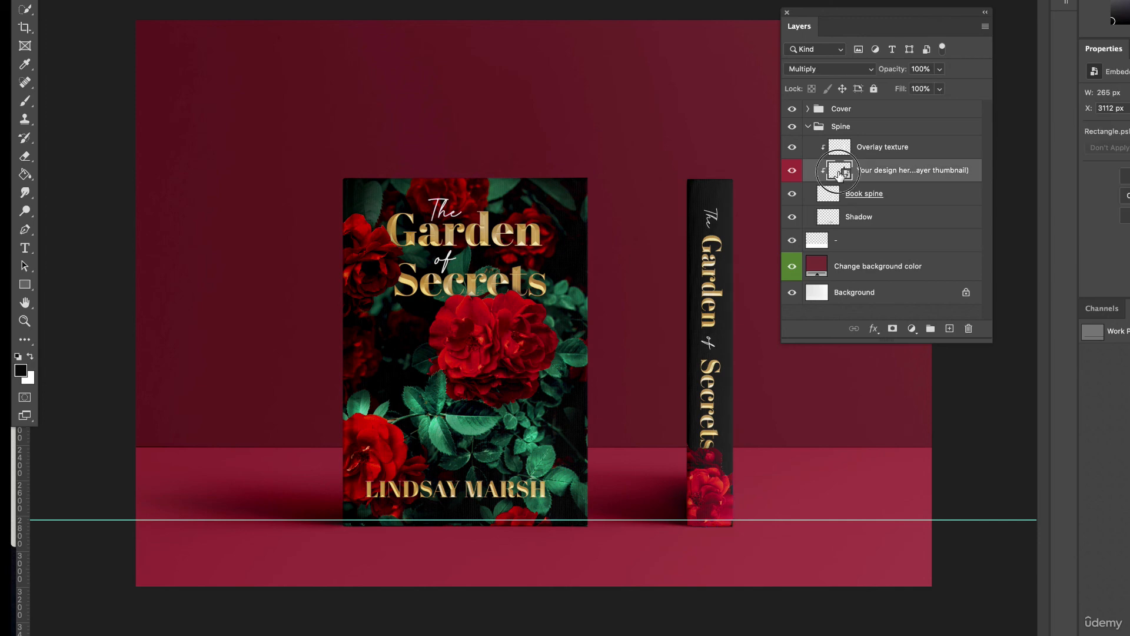
double_click(840, 172)
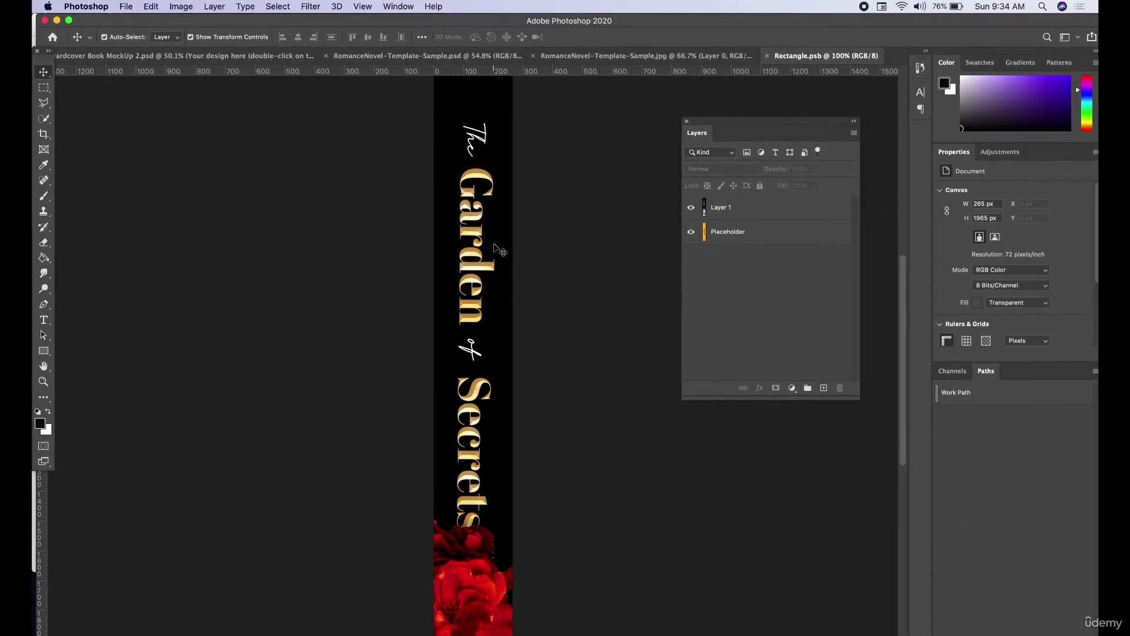
left_click(767, 56)
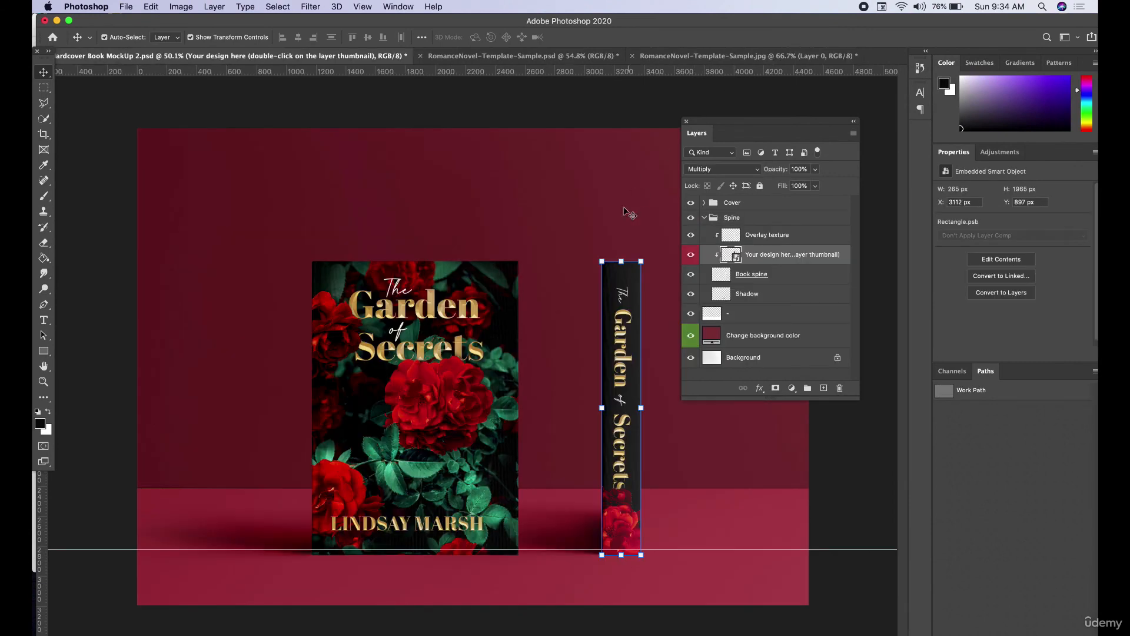
left_click(855, 493)
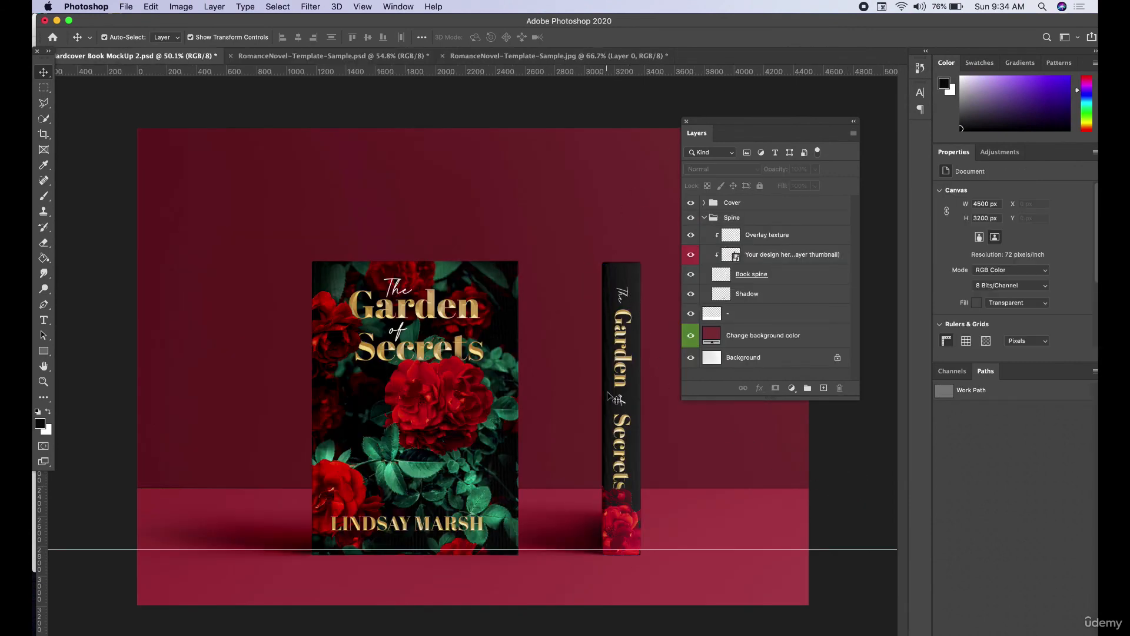